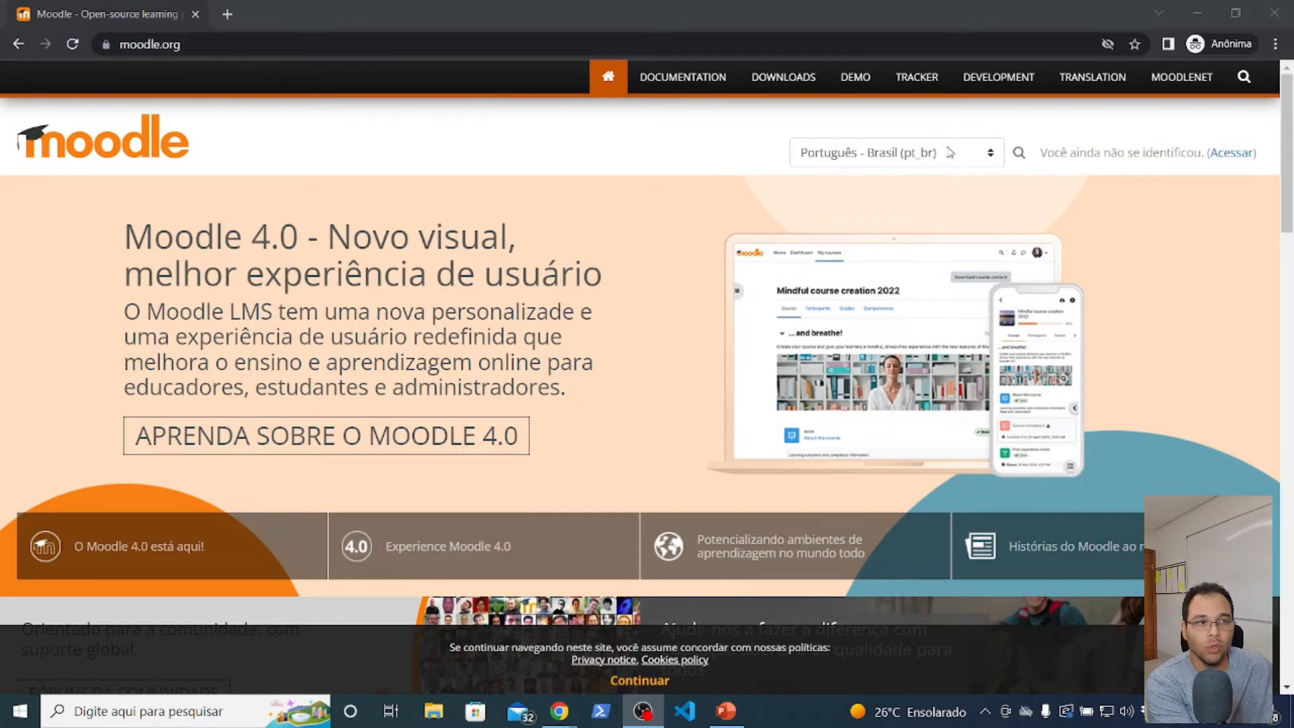
Open the Latest release page of the standard Moodle downloads and look over the available packages.
{"action": "left_click", "coordinate": [773, 82]}
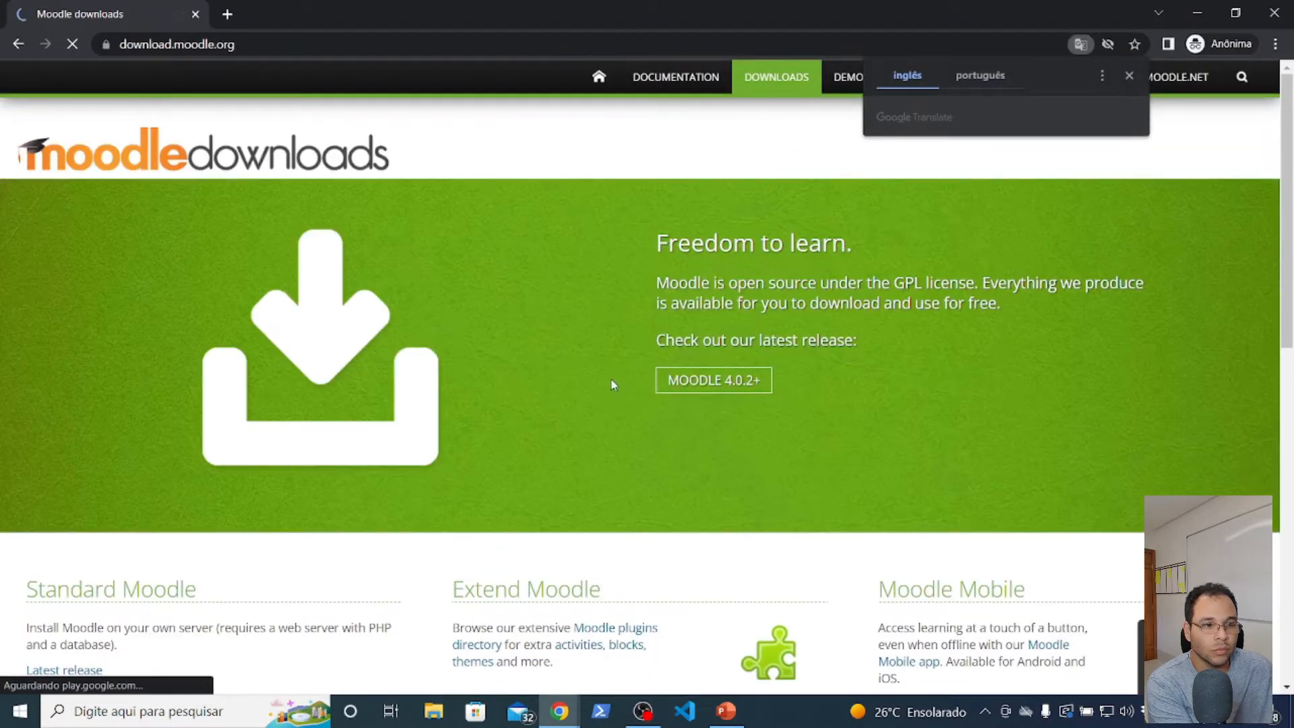
{"action": "scroll", "coordinate": [512, 374], "scroll_direction": "down", "scroll_amount": 3}
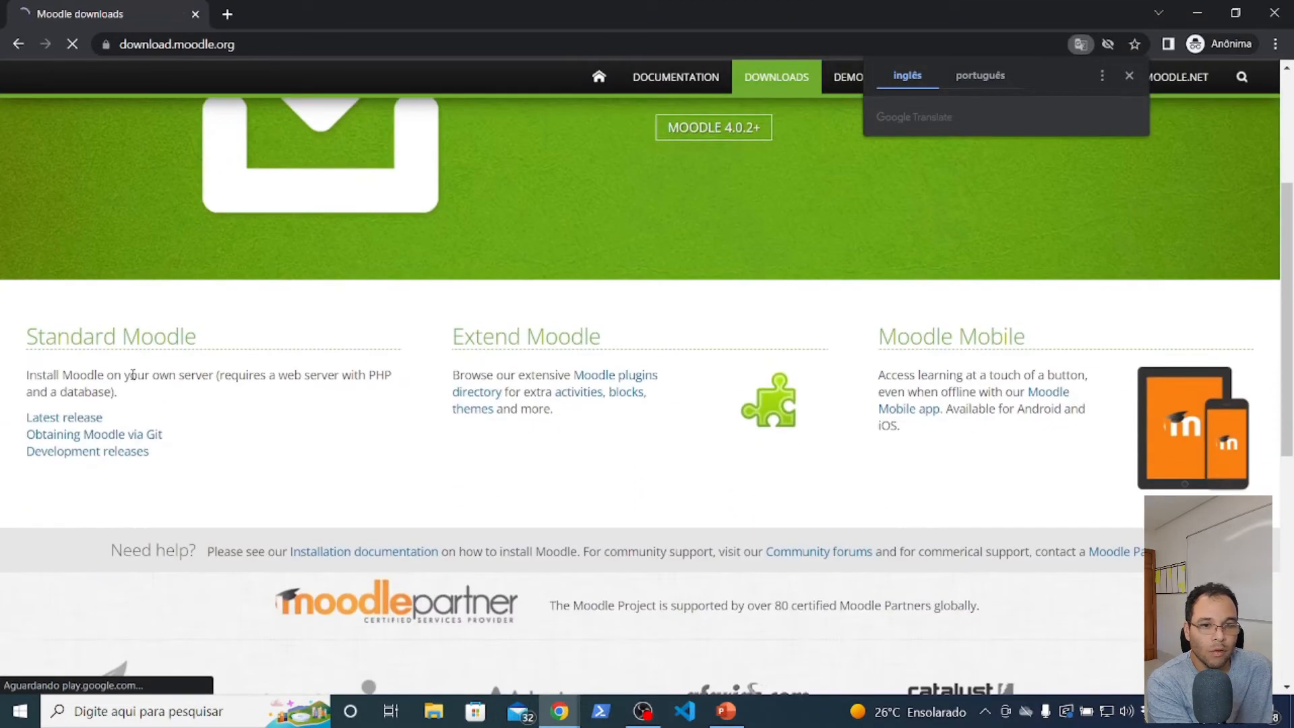
{"action": "left_click", "coordinate": [52, 420]}
{"action": "scroll", "coordinate": [358, 418], "scroll_direction": "down", "scroll_amount": 6}
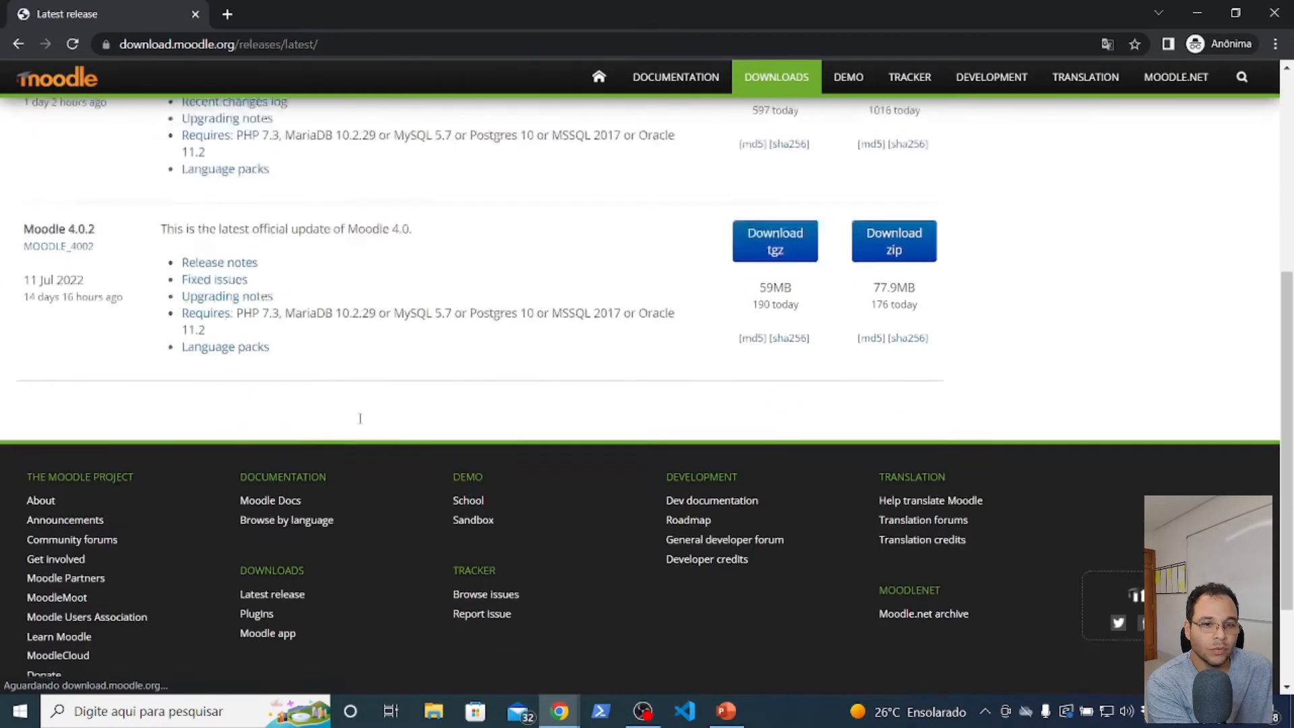
{"action": "scroll", "coordinate": [361, 424], "scroll_direction": "up", "scroll_amount": 6}
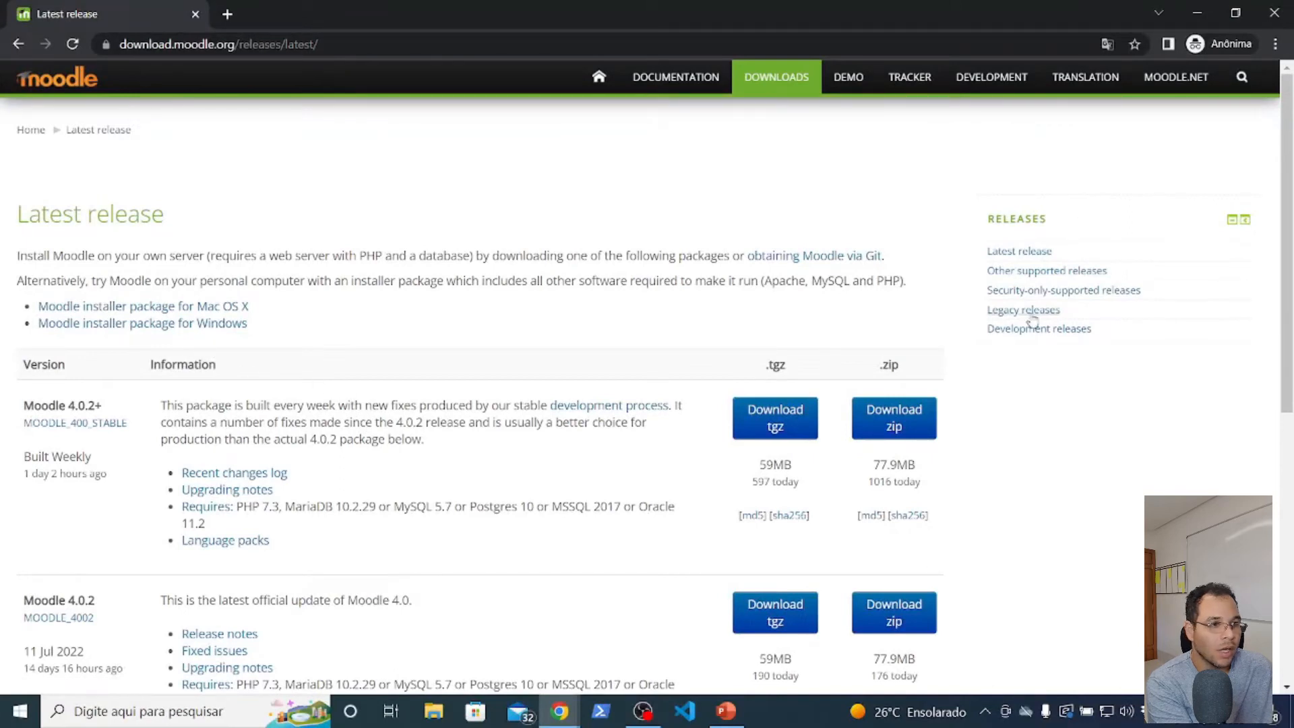
Download the Moodle 3.11.8+ zip package from the other supported releases.
{"action": "left_click", "coordinate": [1046, 274]}
{"action": "scroll", "coordinate": [356, 346], "scroll_direction": "down", "scroll_amount": 1}
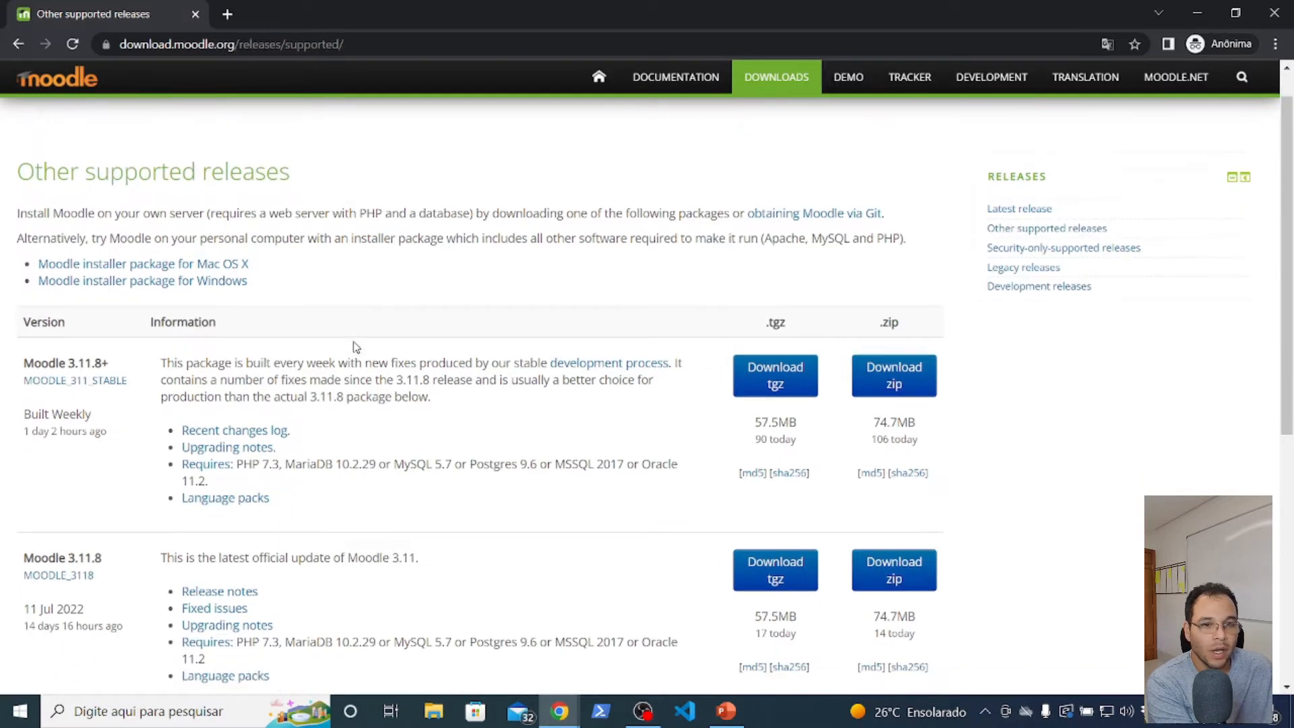
{"action": "scroll", "coordinate": [356, 346], "scroll_direction": "down", "scroll_amount": 1}
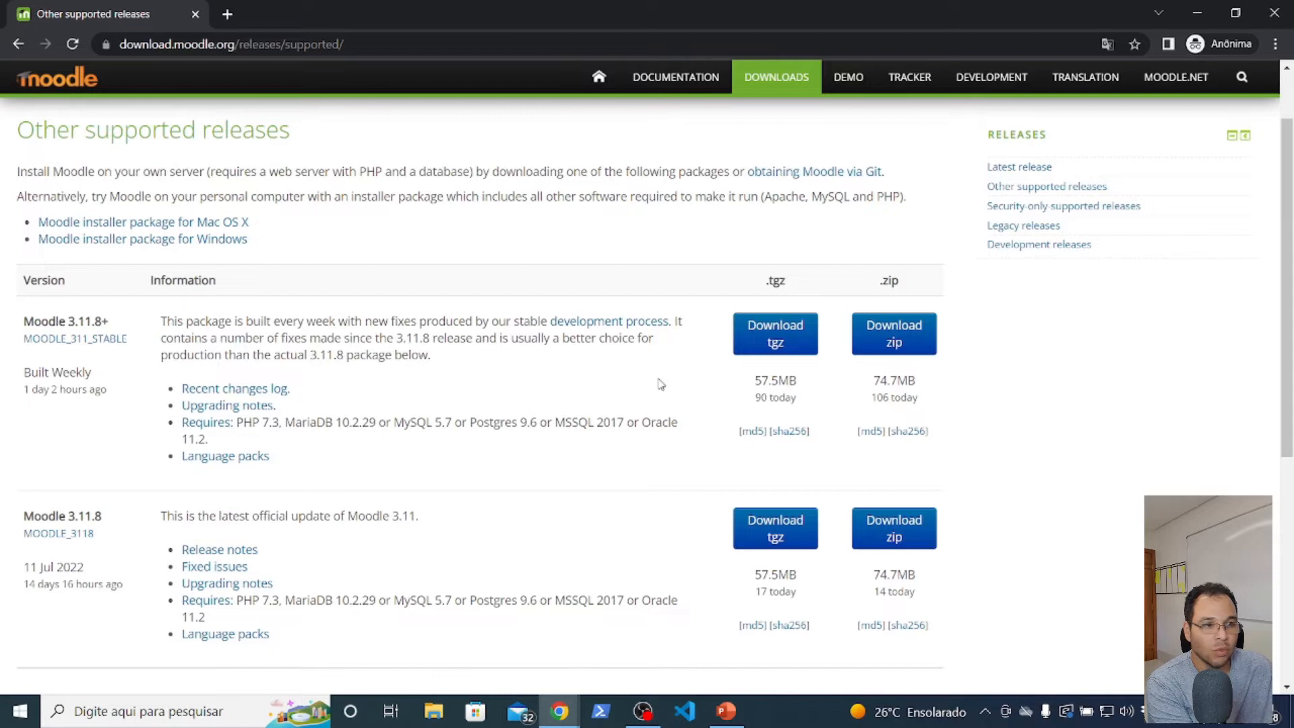
{"action": "left_click", "coordinate": [894, 337]}
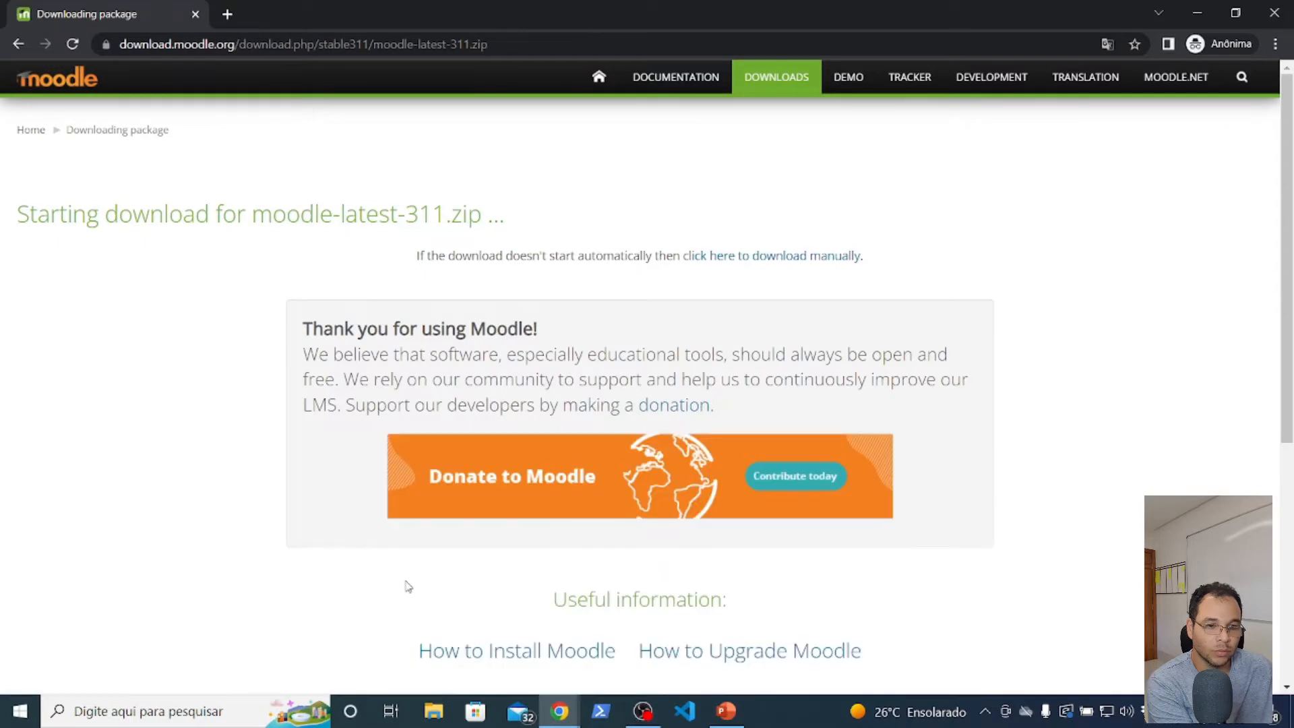
{"action": "left_click", "coordinate": [796, 263]}
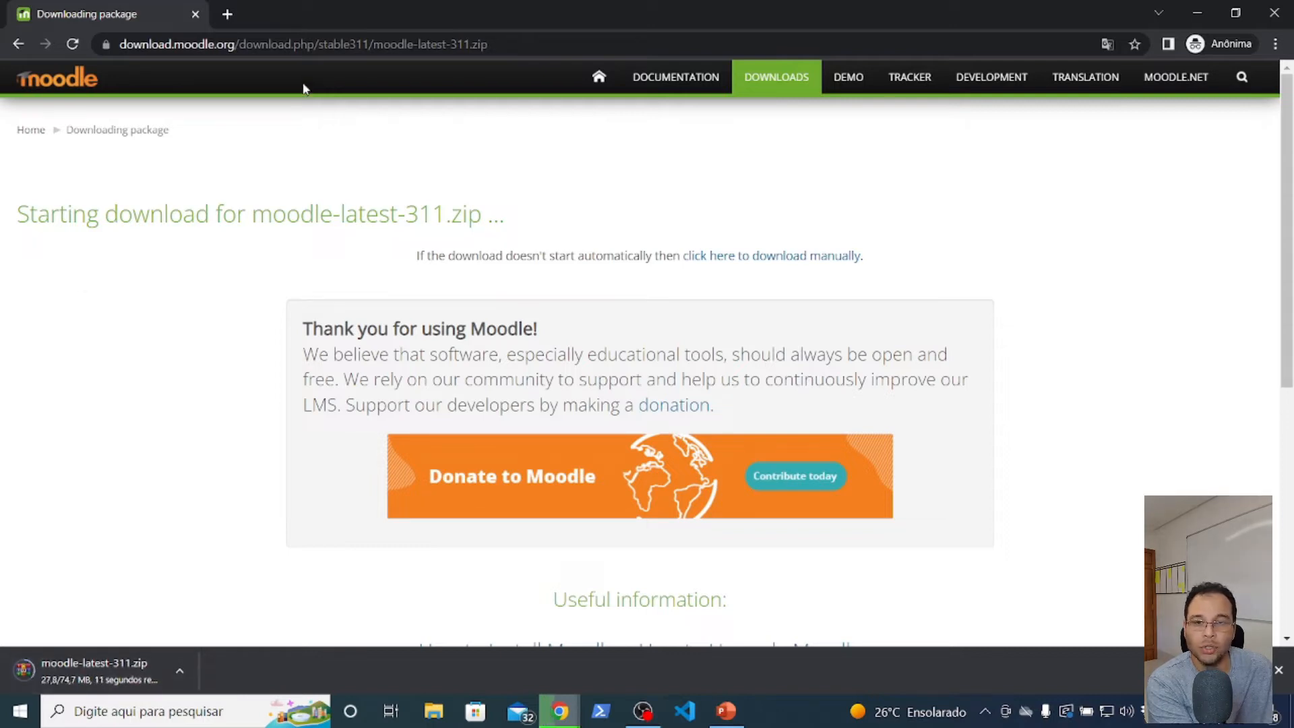
Search the web for "xampp download" and open the Portuguese Apache Friends download page.
{"action": "left_click", "coordinate": [311, 44]}
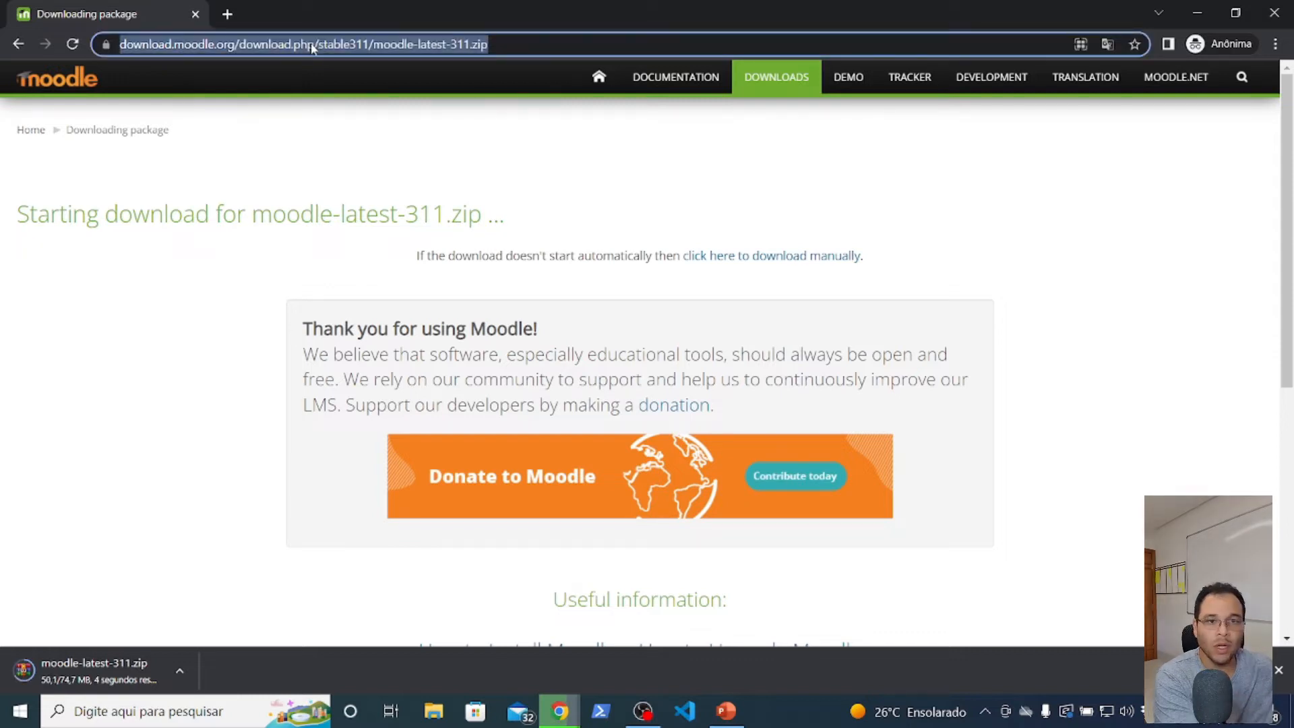
{"action": "type", "text": "xa"}
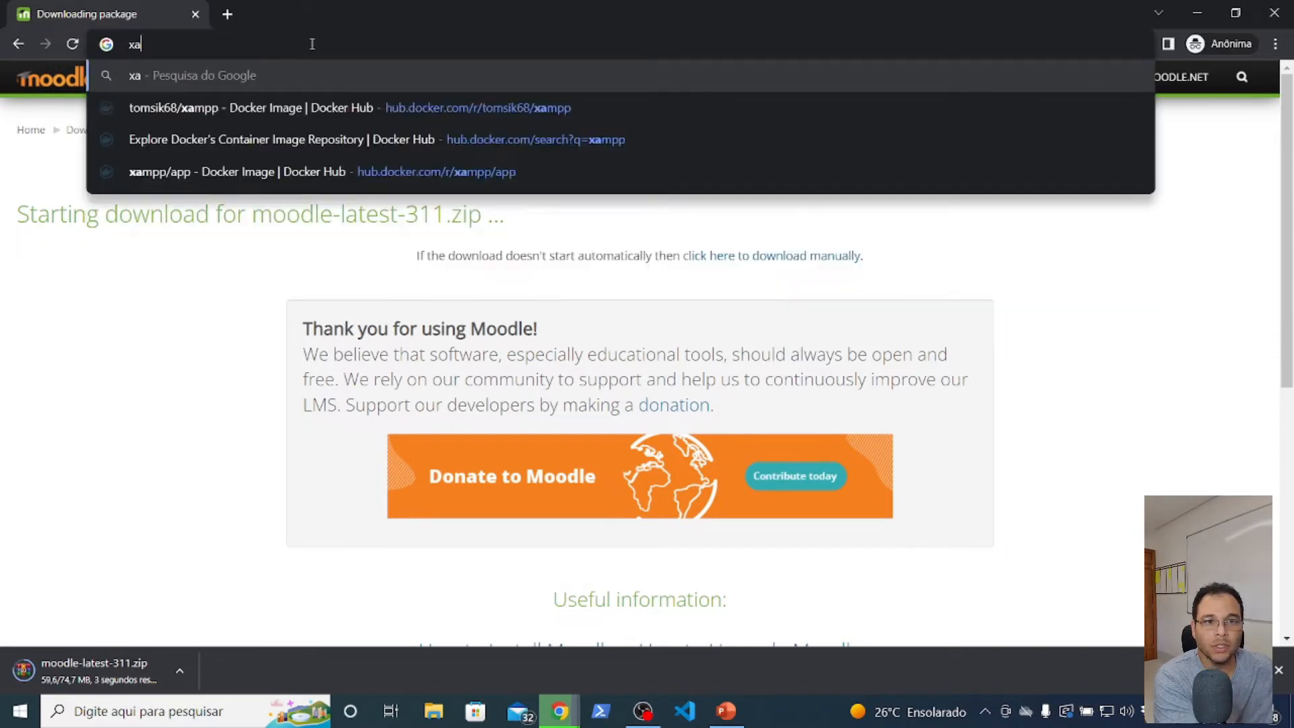
{"action": "type", "text": "mpp"}
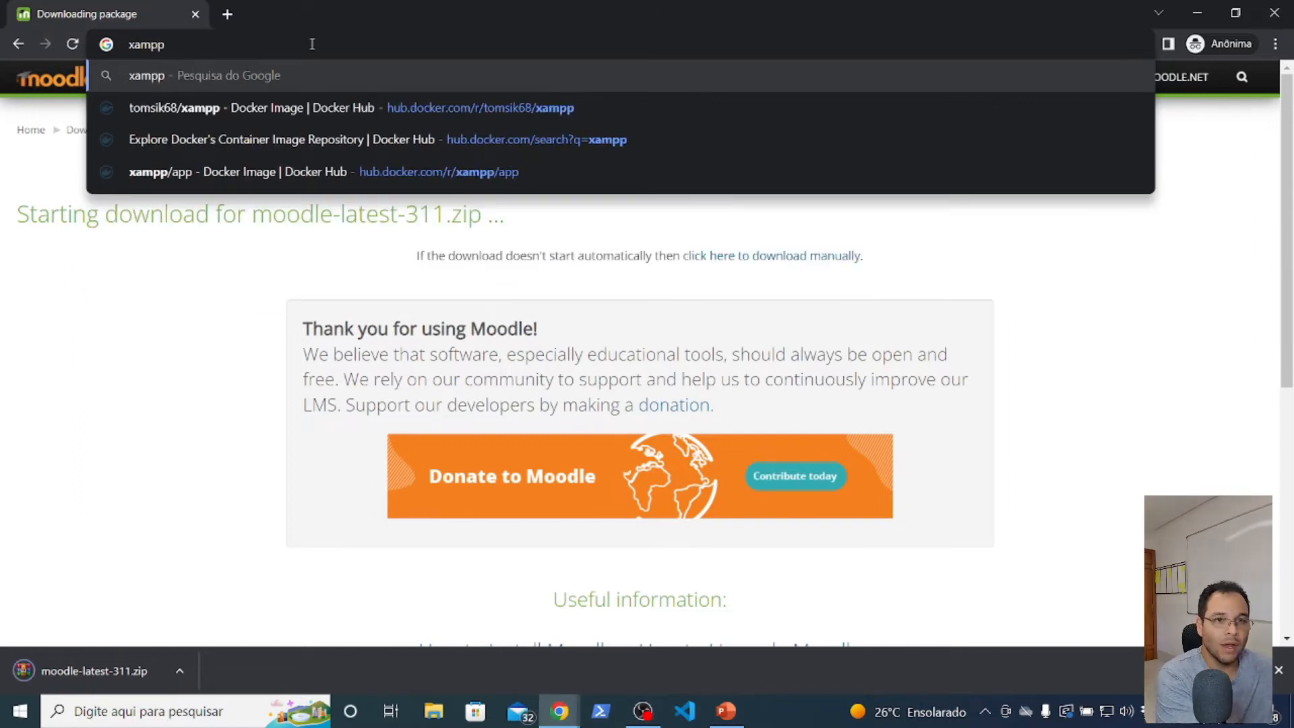
{"action": "type", "text": " down"}
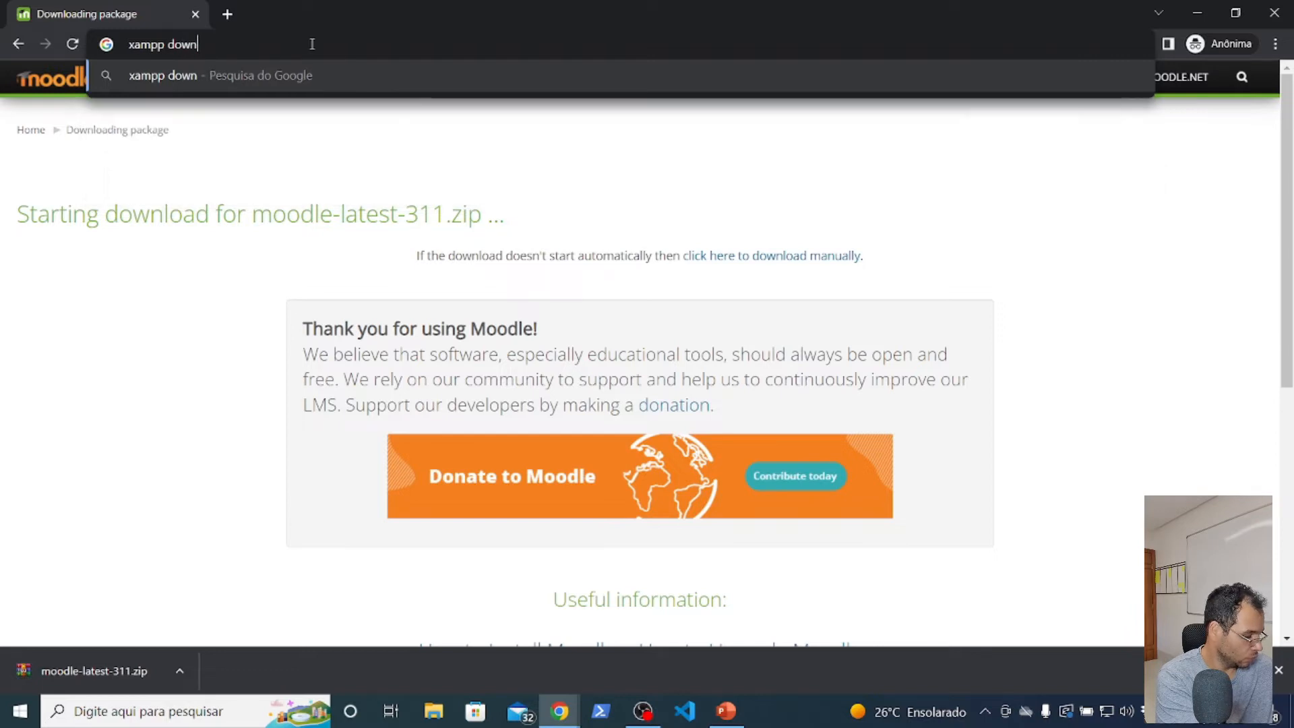
{"action": "type", "text": "load"}
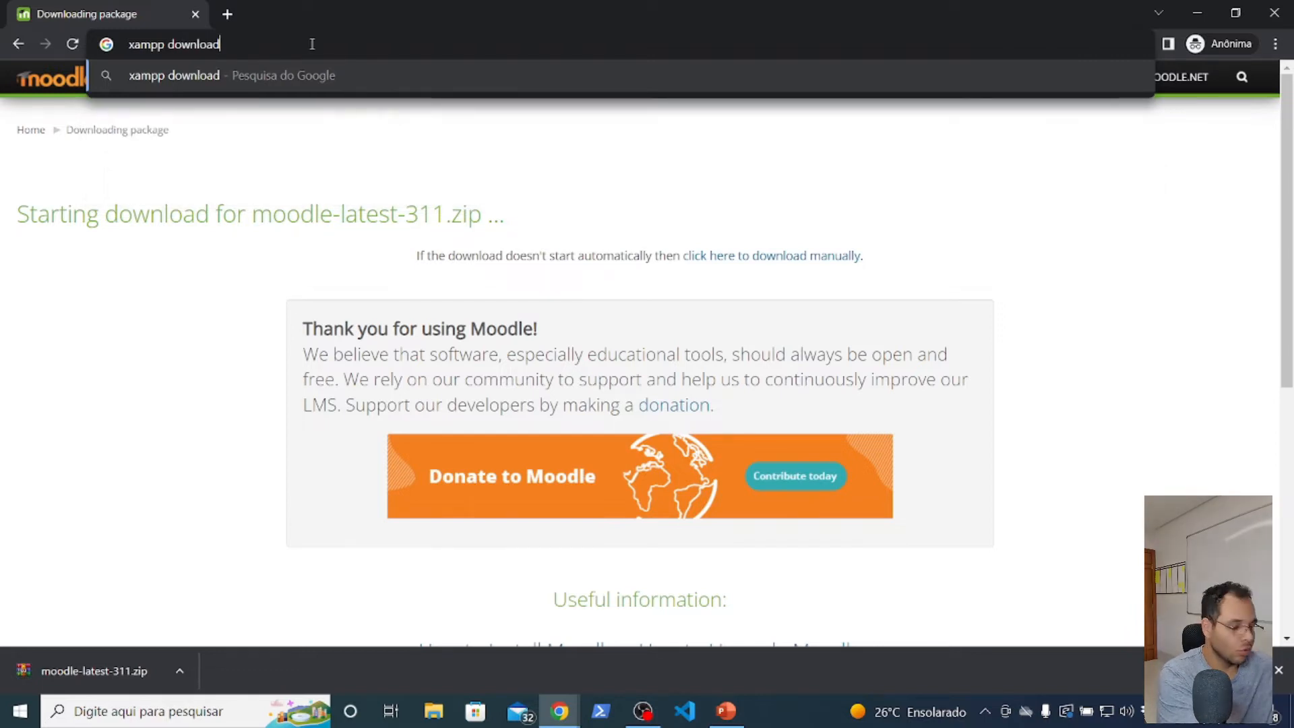
{"action": "key", "text": "Return"}
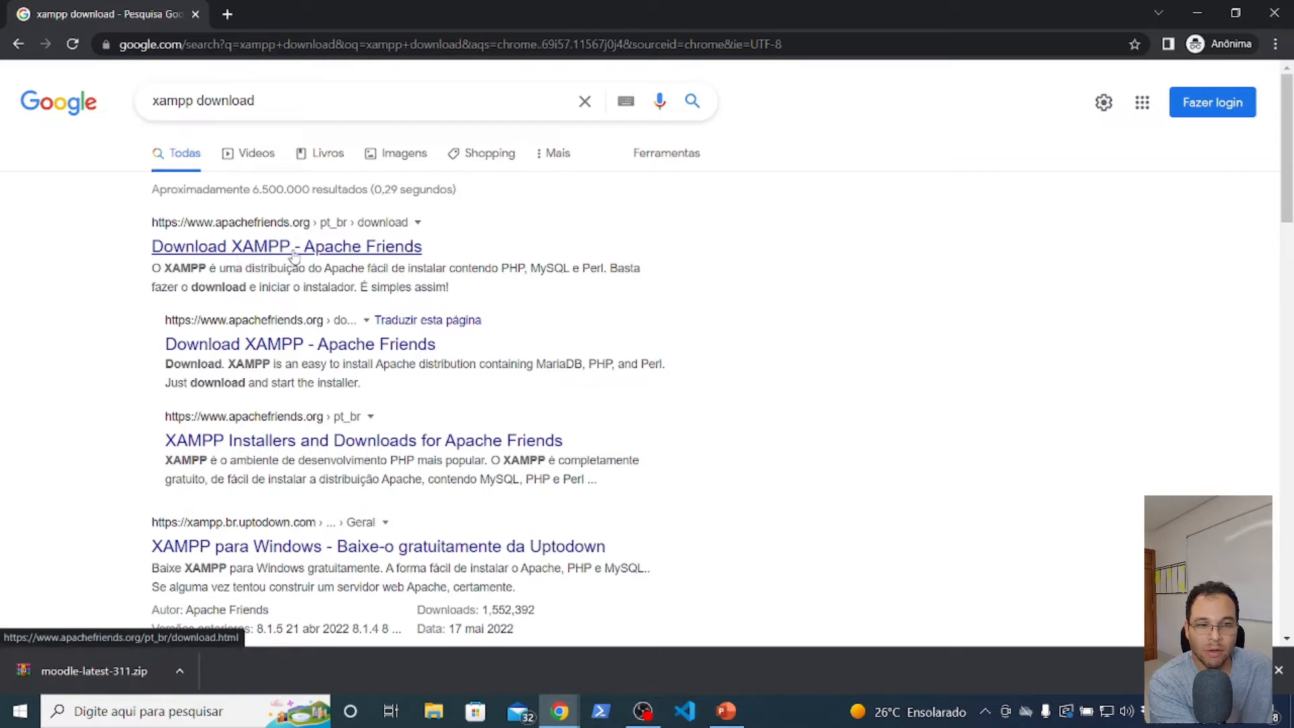
{"action": "left_click", "coordinate": [258, 247]}
Look through the XAMPP versions per operating system and download the 64-bit Windows version 7.4.29 / PHP 7.4.29.
{"action": "scroll", "coordinate": [607, 323], "scroll_direction": "down", "scroll_amount": 4}
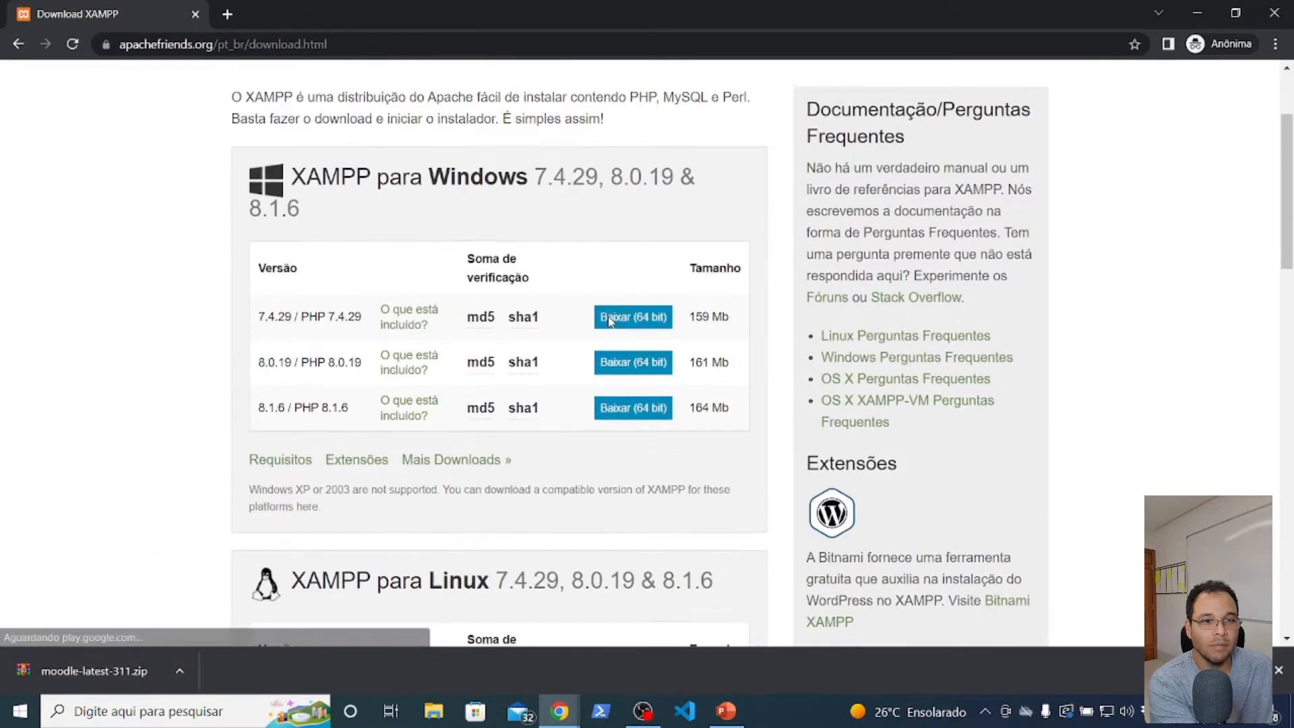
{"action": "scroll", "coordinate": [552, 290], "scroll_direction": "up", "scroll_amount": 3}
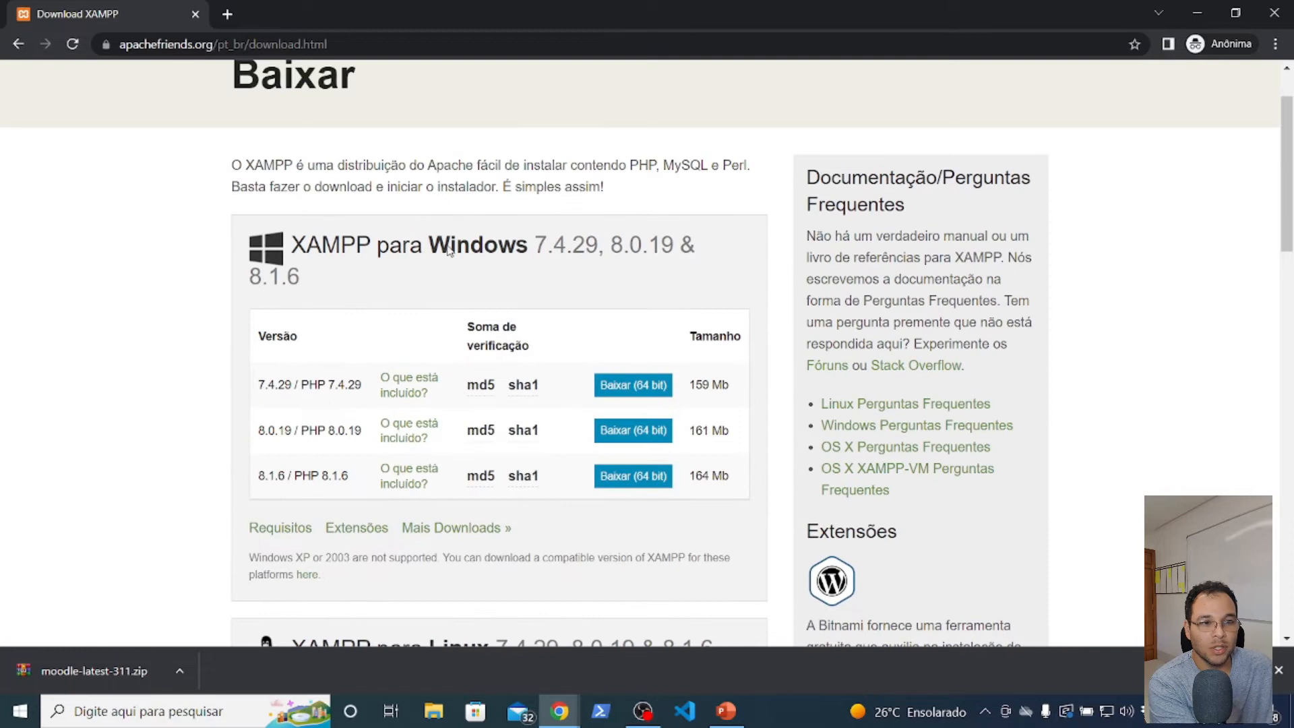
{"action": "scroll", "coordinate": [472, 250], "scroll_direction": "down", "scroll_amount": 4}
{"action": "scroll", "coordinate": [440, 357], "scroll_direction": "down", "scroll_amount": 6}
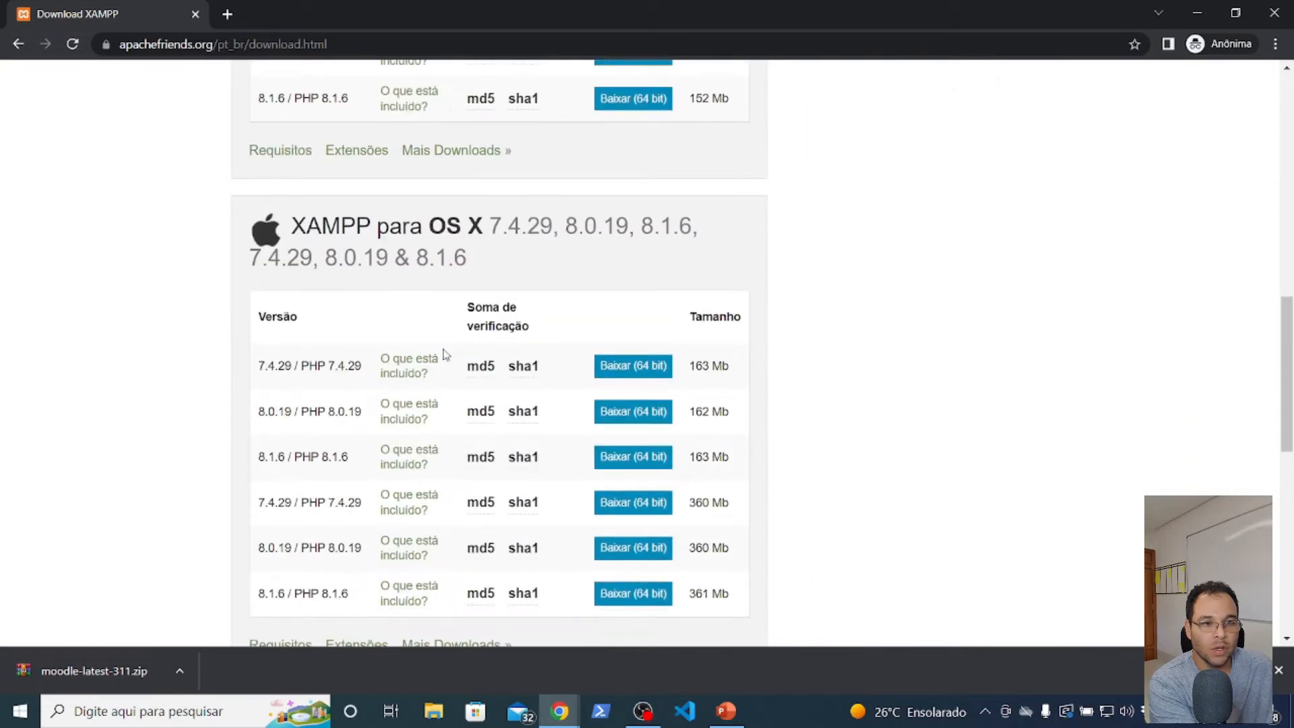
{"action": "scroll", "coordinate": [641, 290], "scroll_direction": "down", "scroll_amount": 3}
{"action": "scroll", "coordinate": [530, 290], "scroll_direction": "up", "scroll_amount": 5}
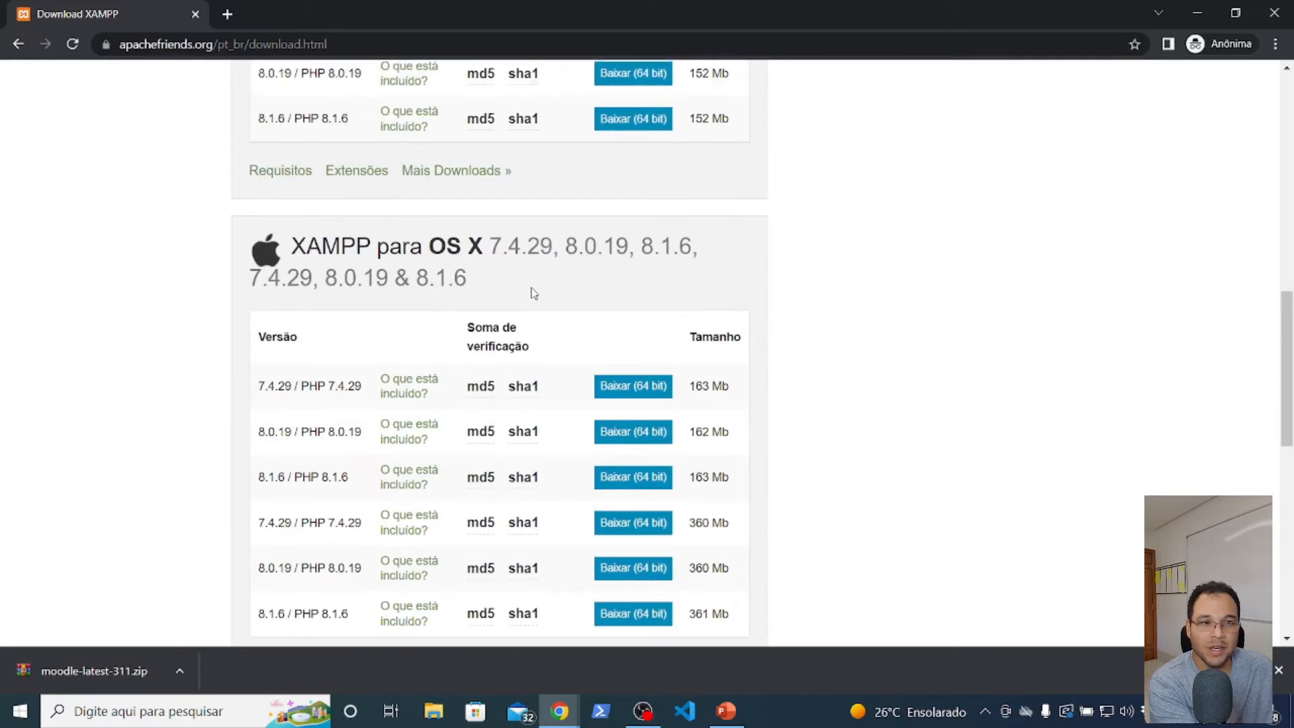
{"action": "scroll", "coordinate": [533, 293], "scroll_direction": "up", "scroll_amount": 5}
{"action": "scroll", "coordinate": [534, 294], "scroll_direction": "up", "scroll_amount": 4}
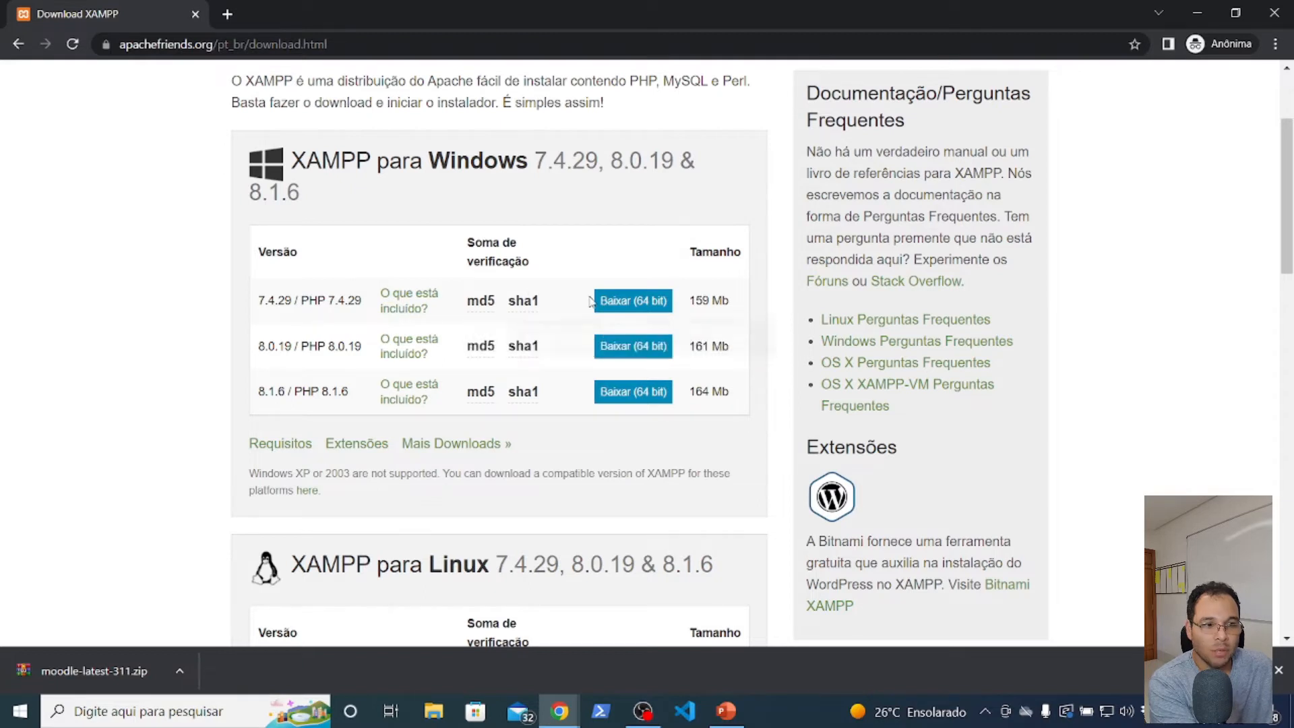
{"action": "left_click", "coordinate": [639, 303]}
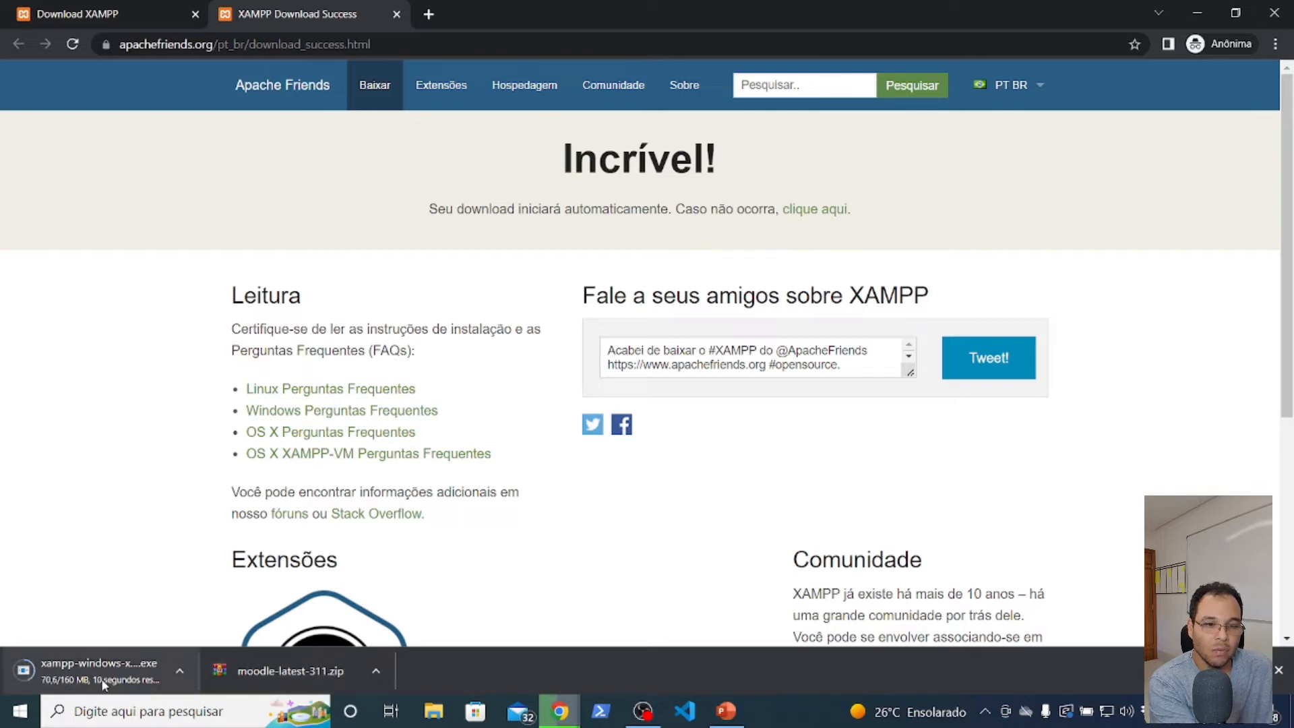
Return to the XAMPP download page and open the additional downloads for Windows.
{"action": "scroll", "coordinate": [419, 487], "scroll_direction": "down", "scroll_amount": 3}
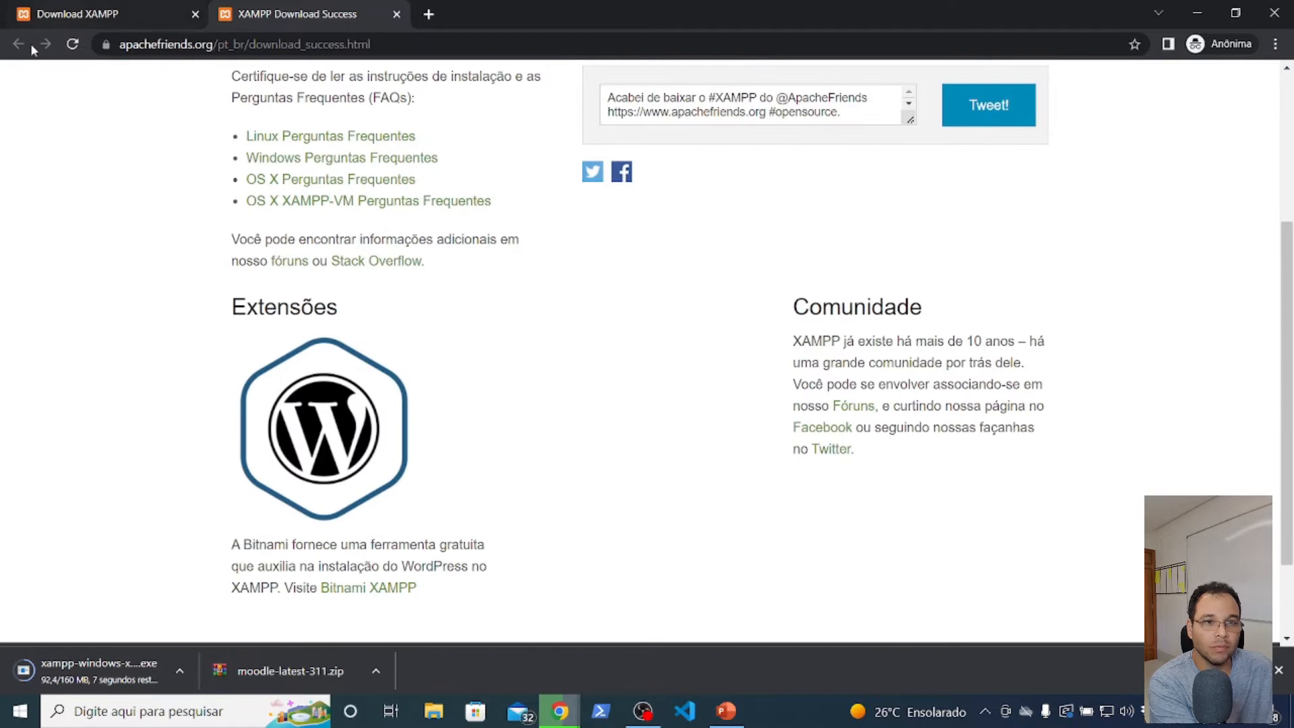
{"action": "left_click", "coordinate": [116, 14]}
{"action": "scroll", "coordinate": [590, 246], "scroll_direction": "down", "scroll_amount": 1}
{"action": "scroll", "coordinate": [590, 246], "scroll_direction": "down", "scroll_amount": 12}
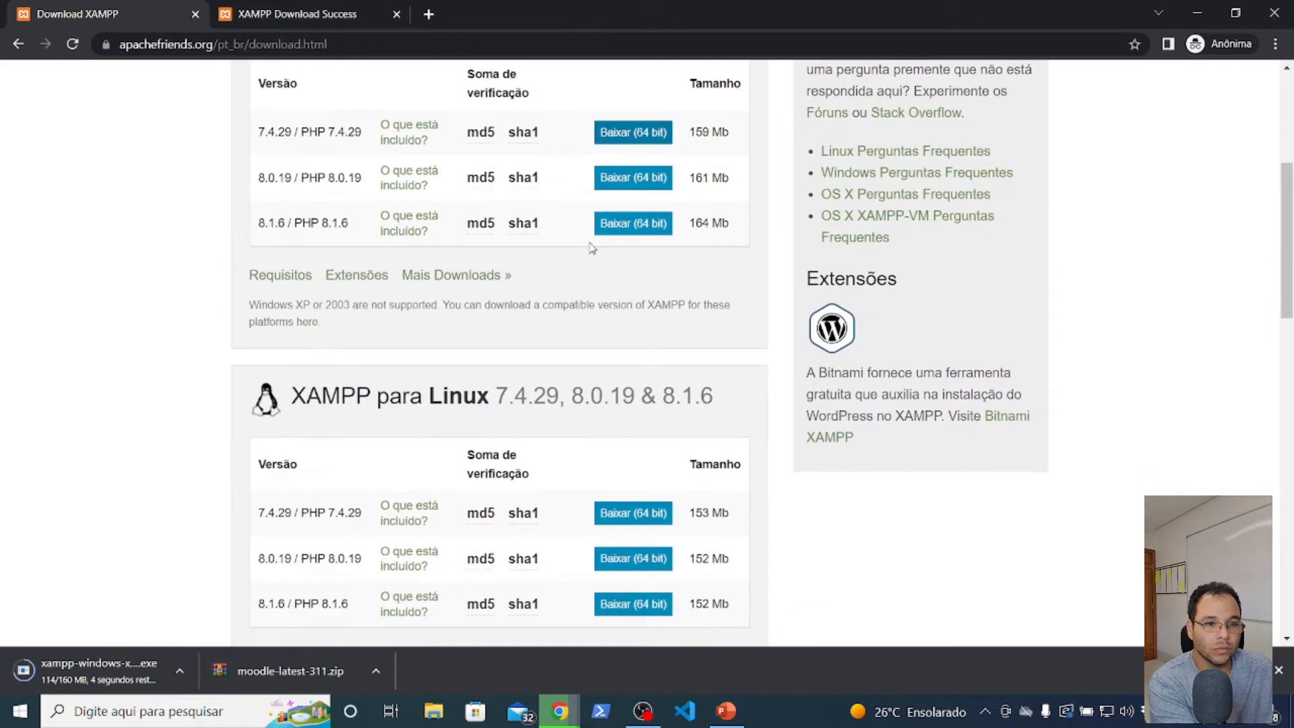
{"action": "scroll", "coordinate": [589, 246], "scroll_direction": "up", "scroll_amount": 10}
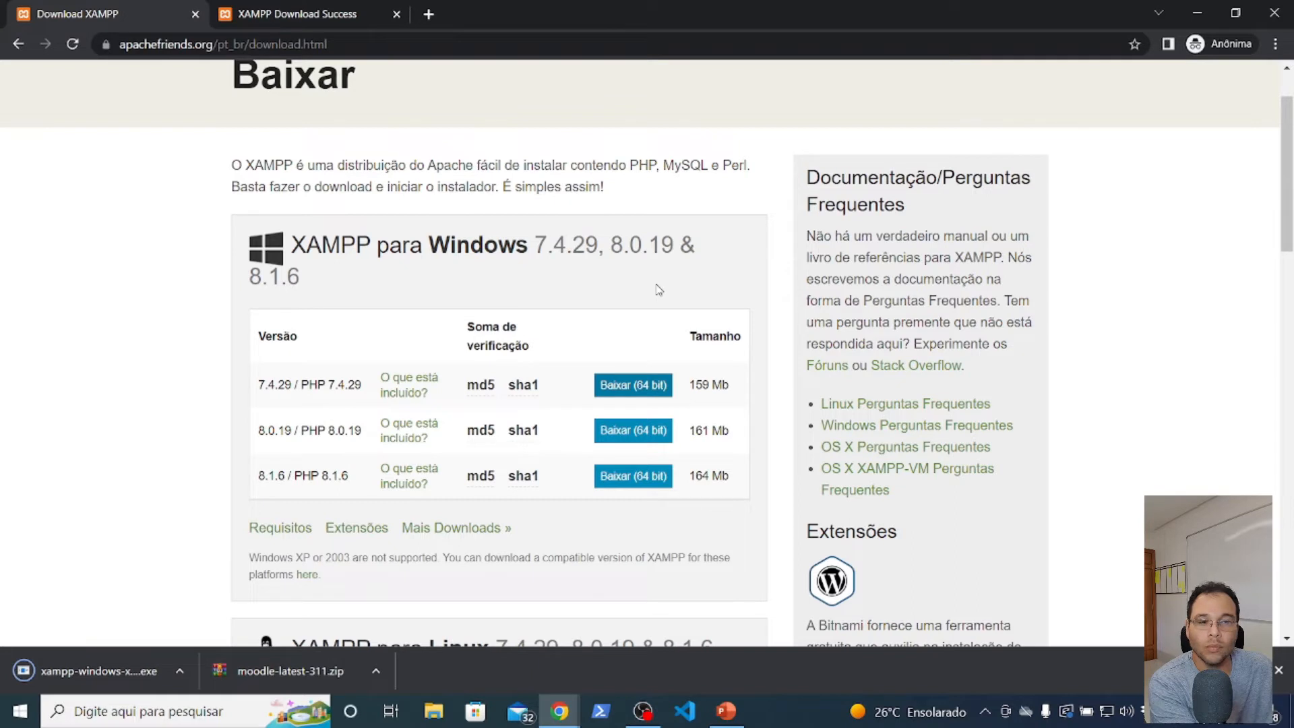
{"action": "left_click", "coordinate": [181, 671]}
{"action": "left_click", "coordinate": [224, 649]}
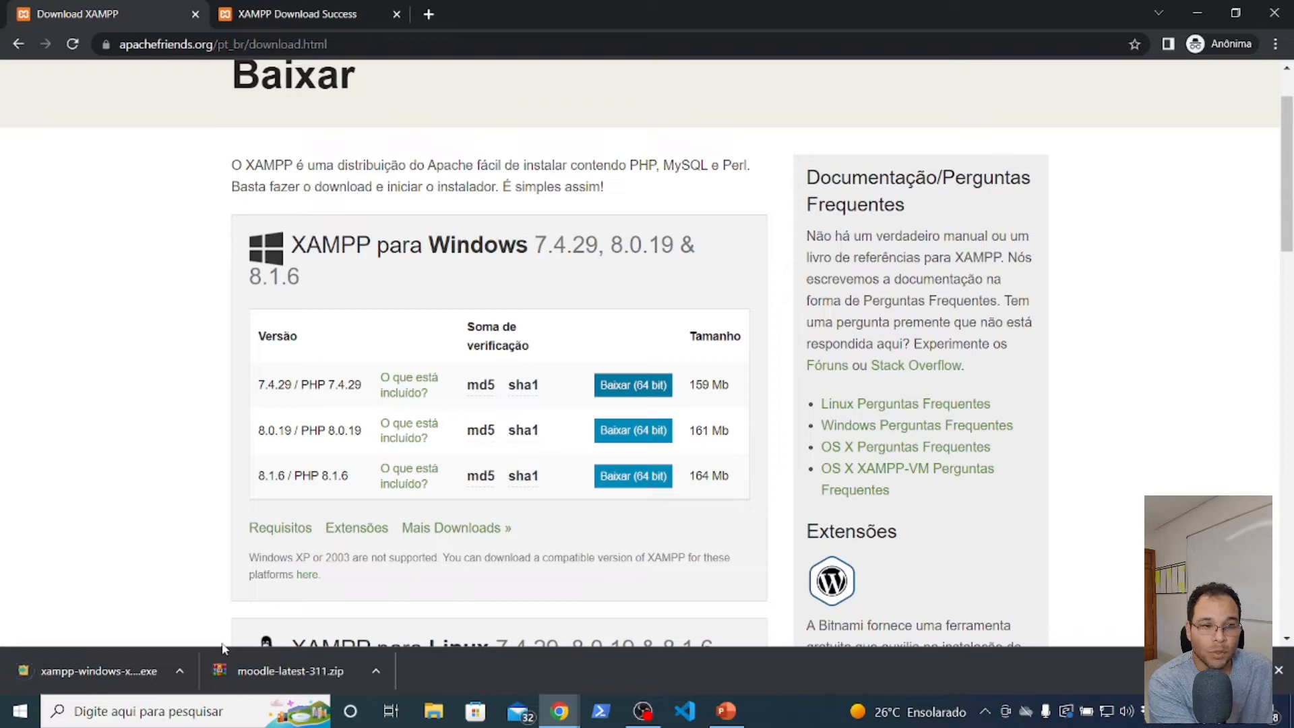
{"action": "left_click", "coordinate": [446, 534]}
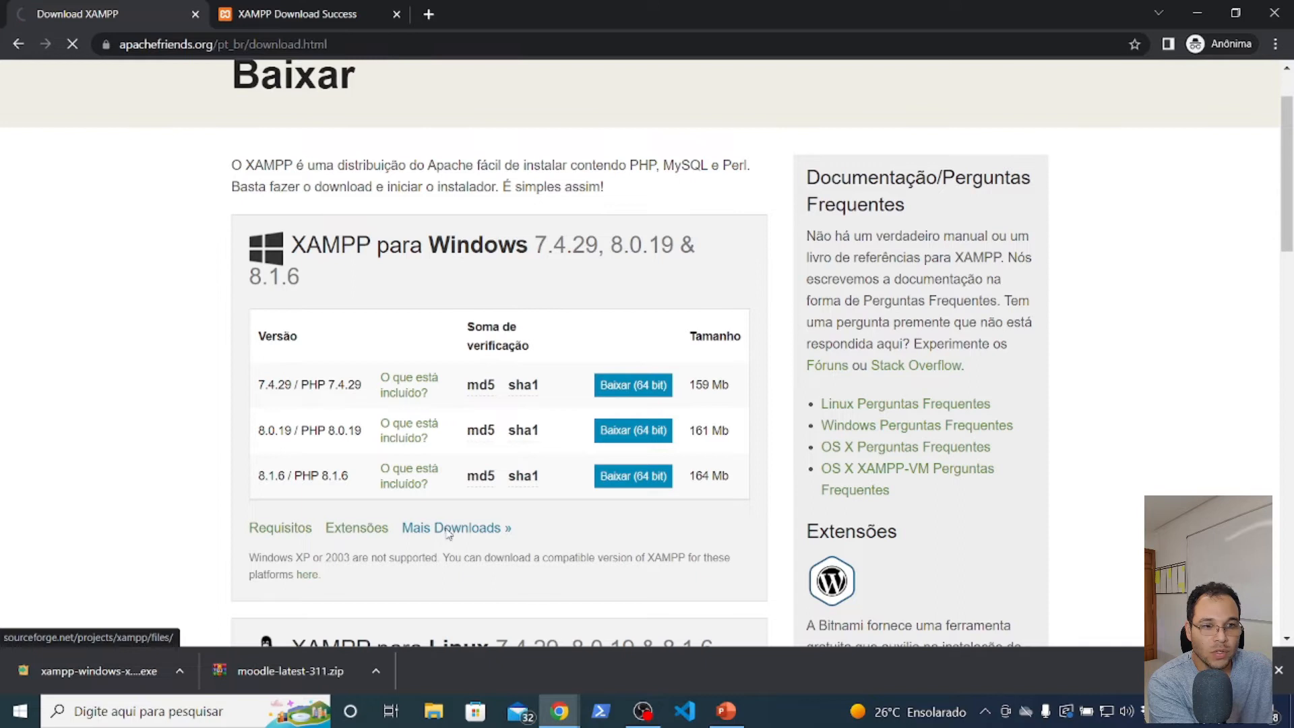
Download xampp-portable-windows-x64-7.4.29-1-VC15.zip from the 7.4.29 folder of the XAMPP Windows files.
{"action": "scroll", "coordinate": [406, 502], "scroll_direction": "down", "scroll_amount": 4}
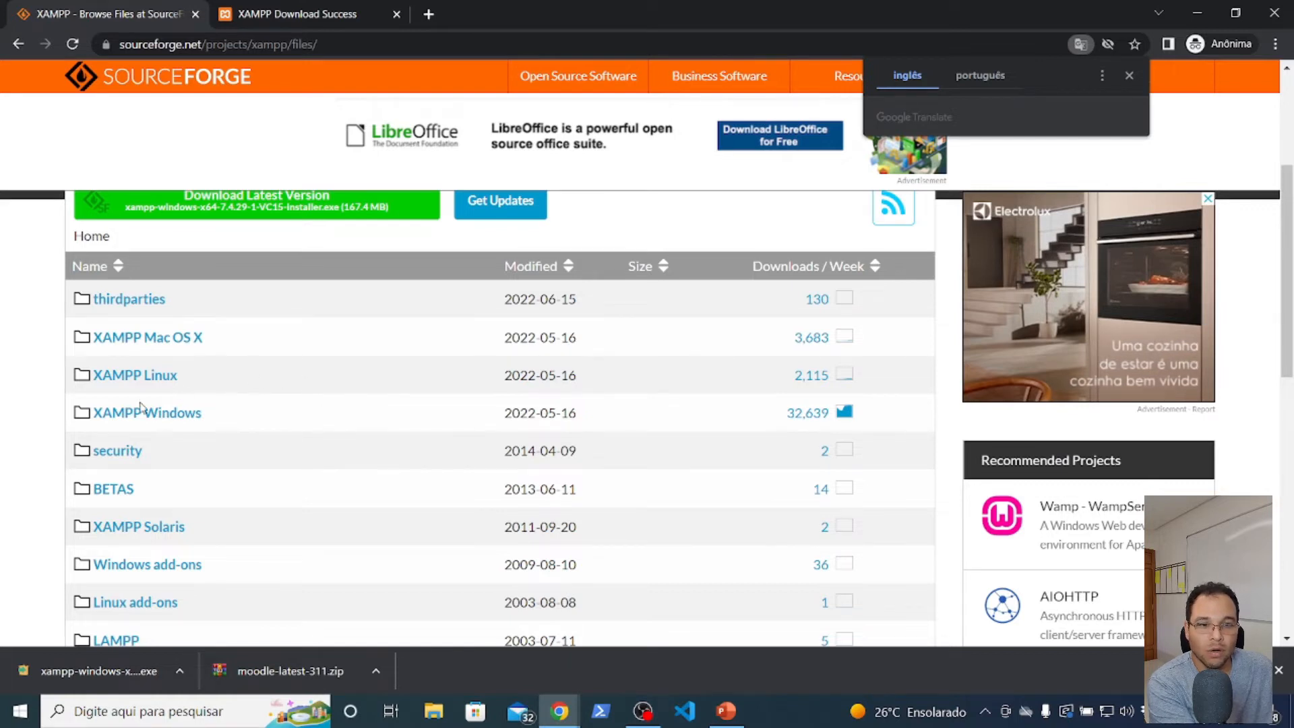
{"action": "left_click", "coordinate": [162, 415]}
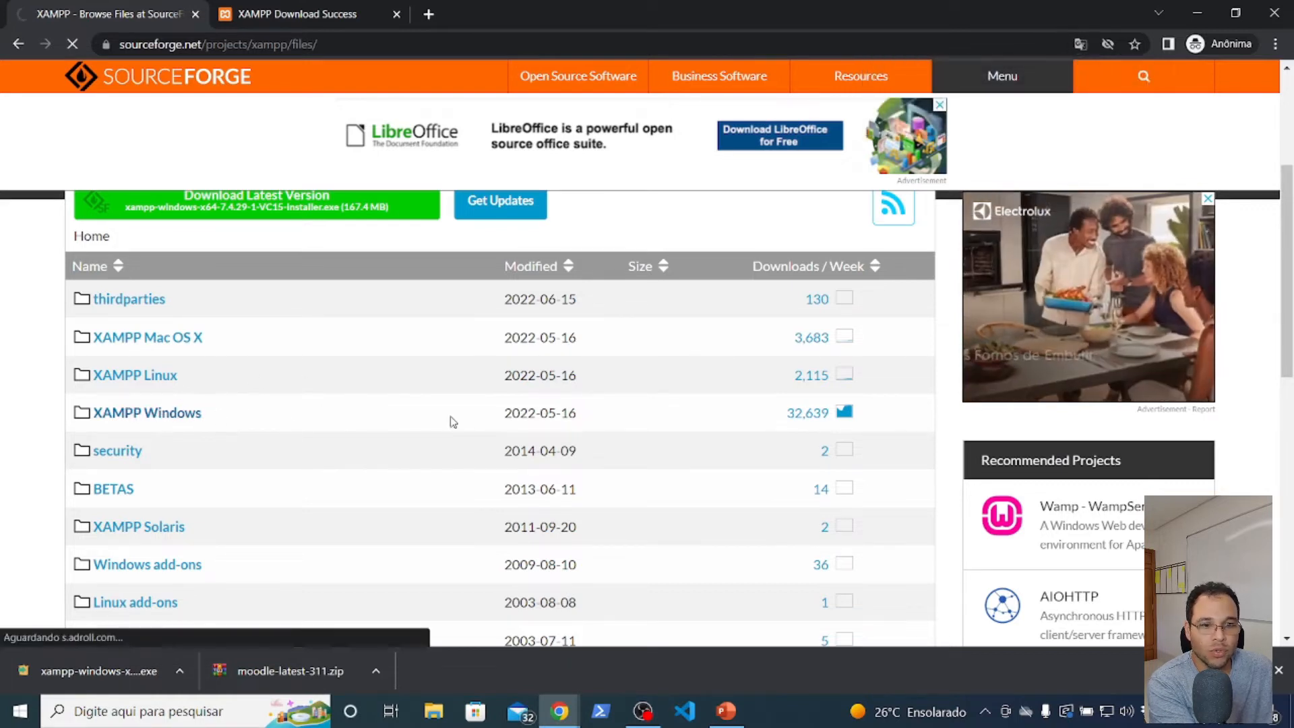
{"action": "scroll", "coordinate": [451, 421], "scroll_direction": "down", "scroll_amount": 5}
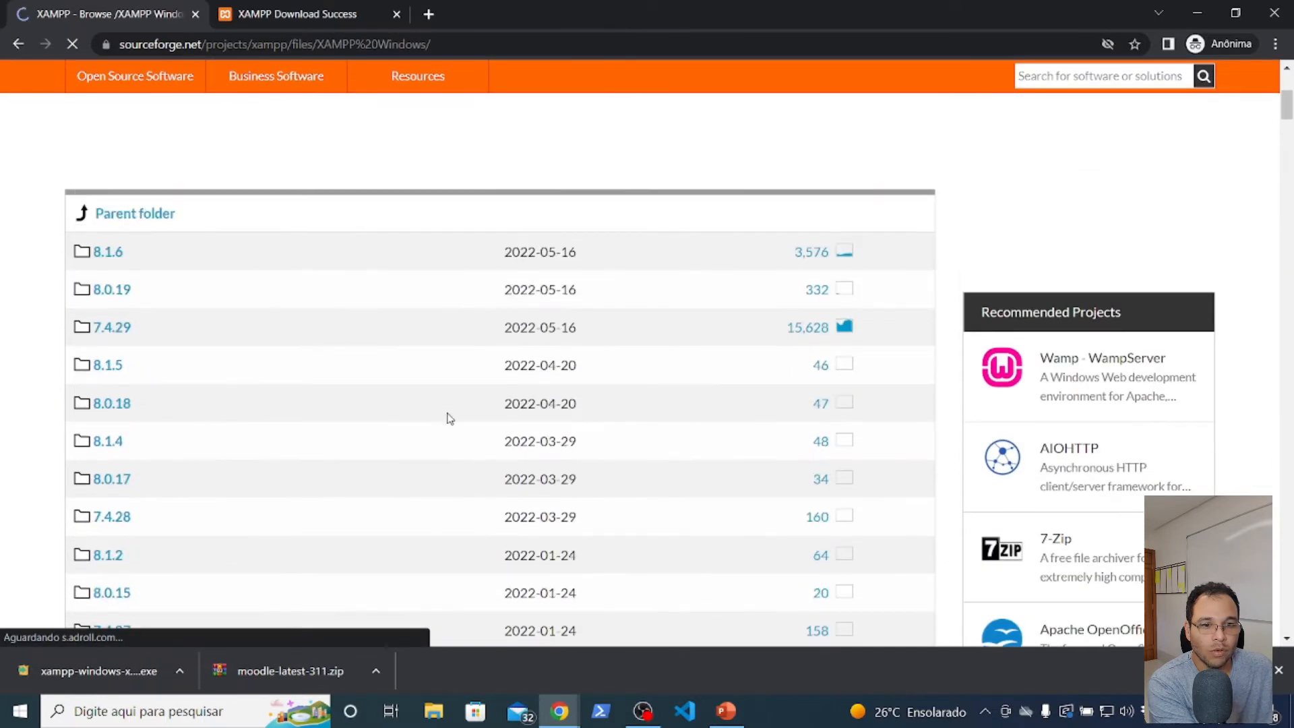
{"action": "scroll", "coordinate": [283, 367], "scroll_direction": "down", "scroll_amount": 3}
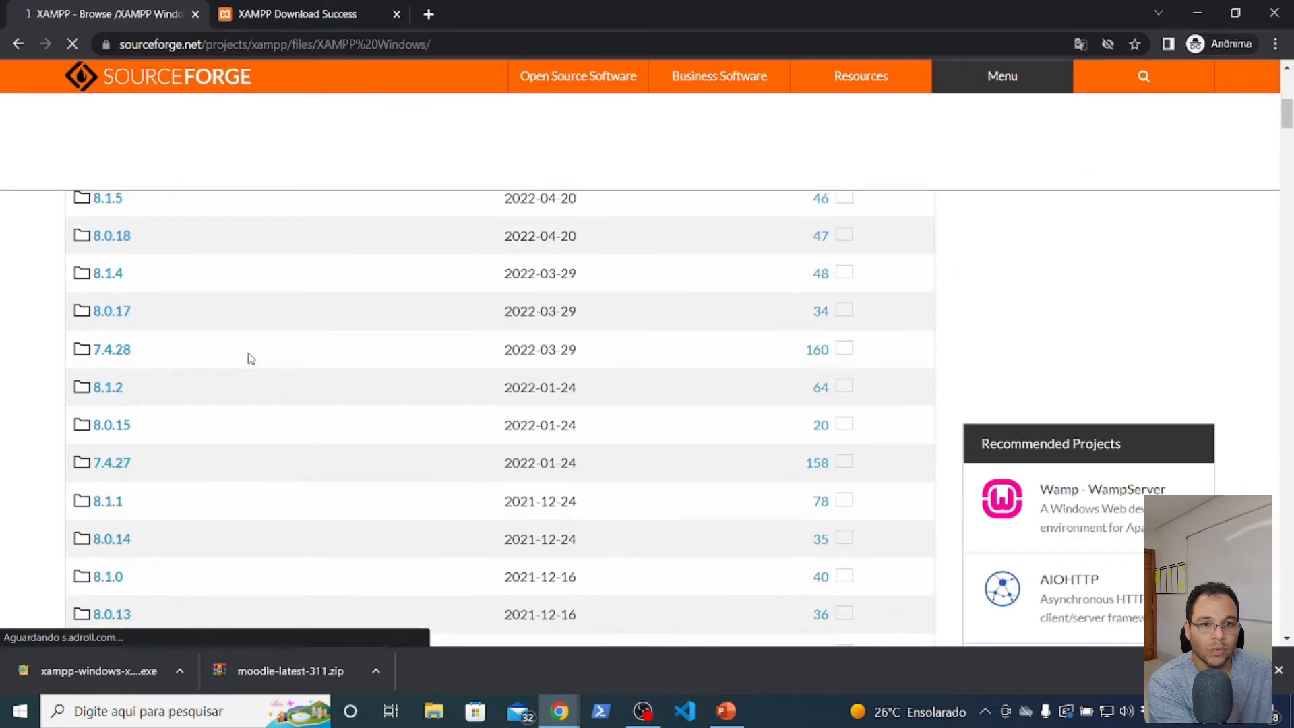
{"action": "scroll", "coordinate": [248, 372], "scroll_direction": "up", "scroll_amount": 3}
{"action": "left_click", "coordinate": [106, 328]}
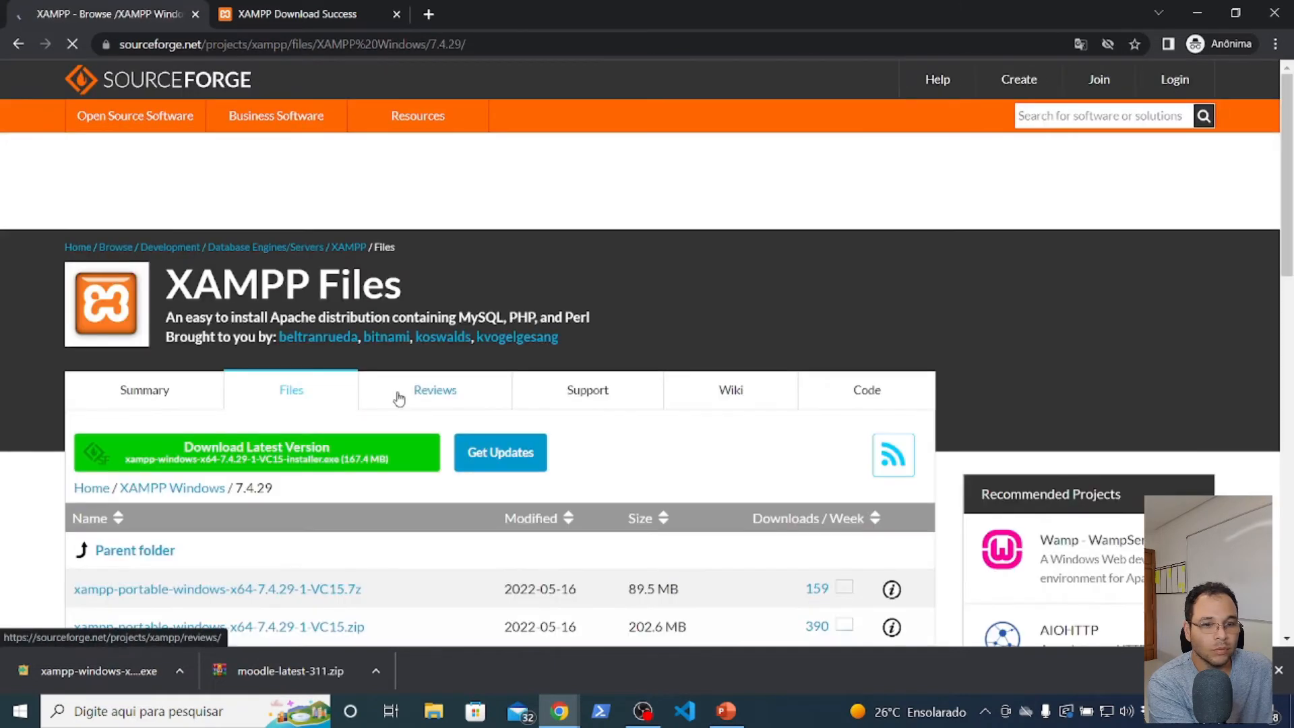
{"action": "scroll", "coordinate": [398, 398], "scroll_direction": "down", "scroll_amount": 5}
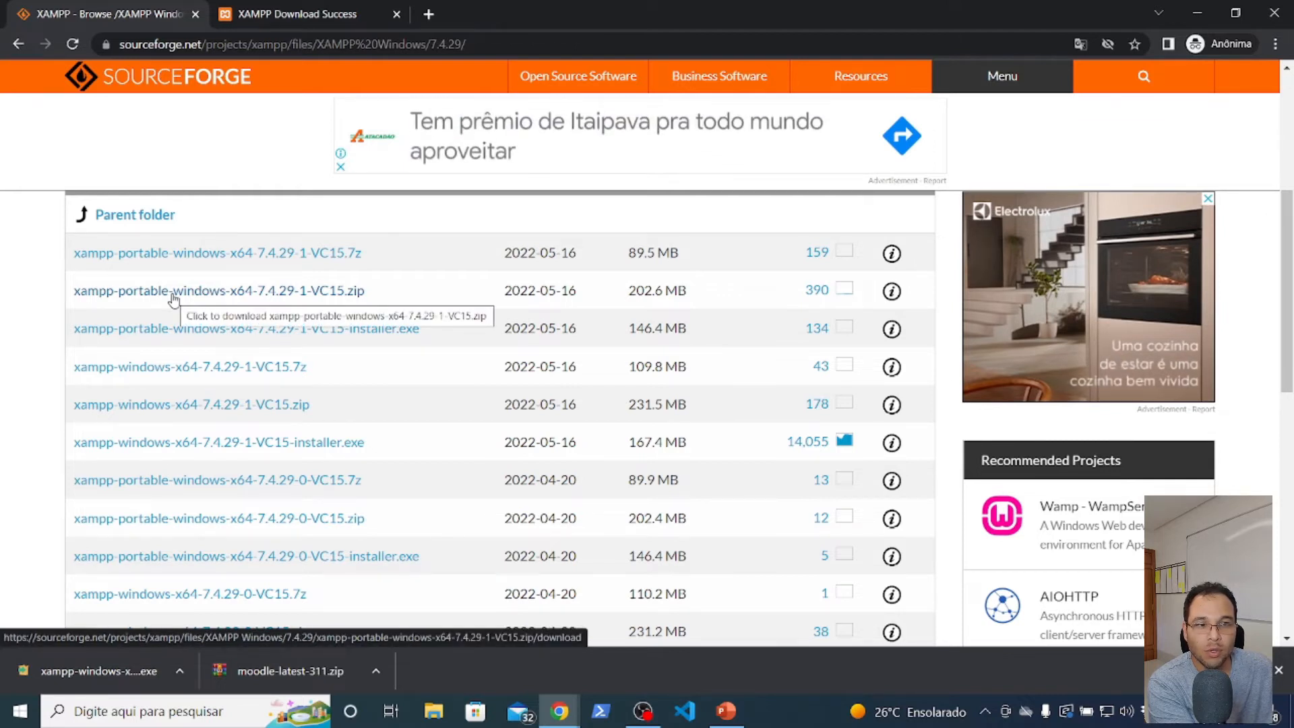
{"action": "left_click", "coordinate": [173, 299]}
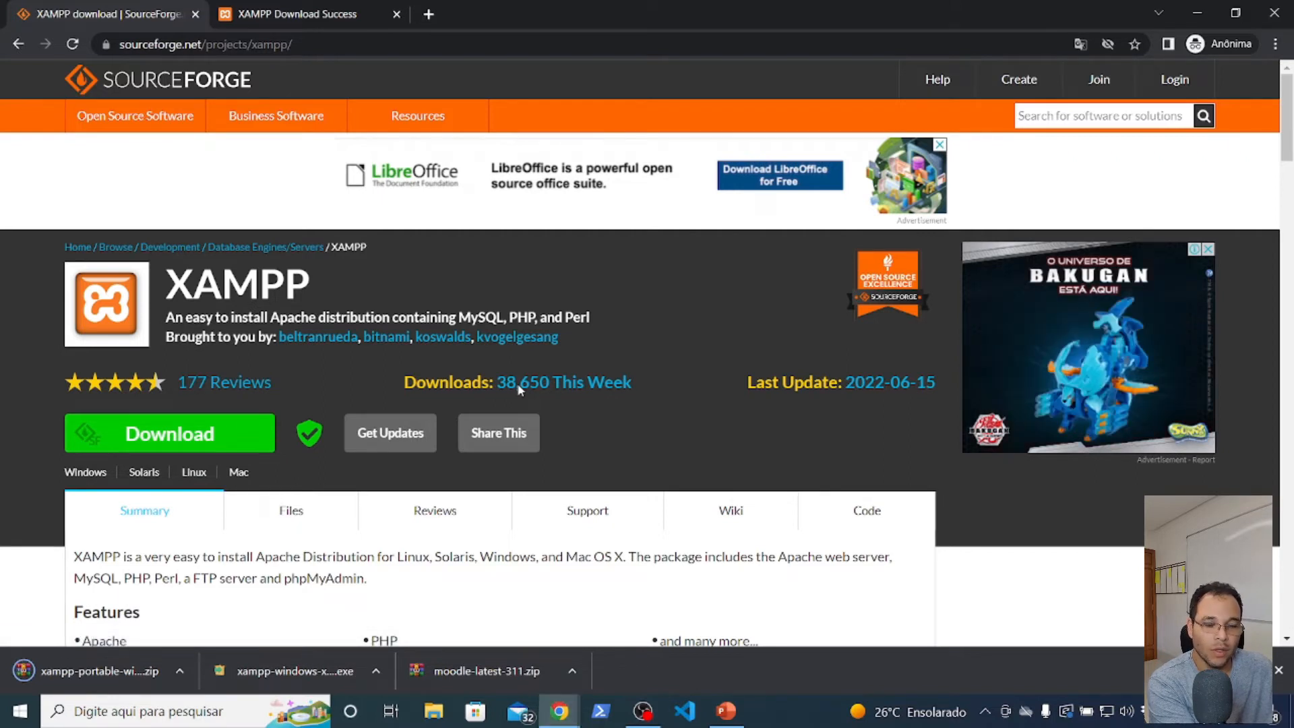
Extract the xampp folder from the downloaded portable XAMPP zip to Dados (D:) and close the archive.
{"action": "left_click", "coordinate": [104, 674]}
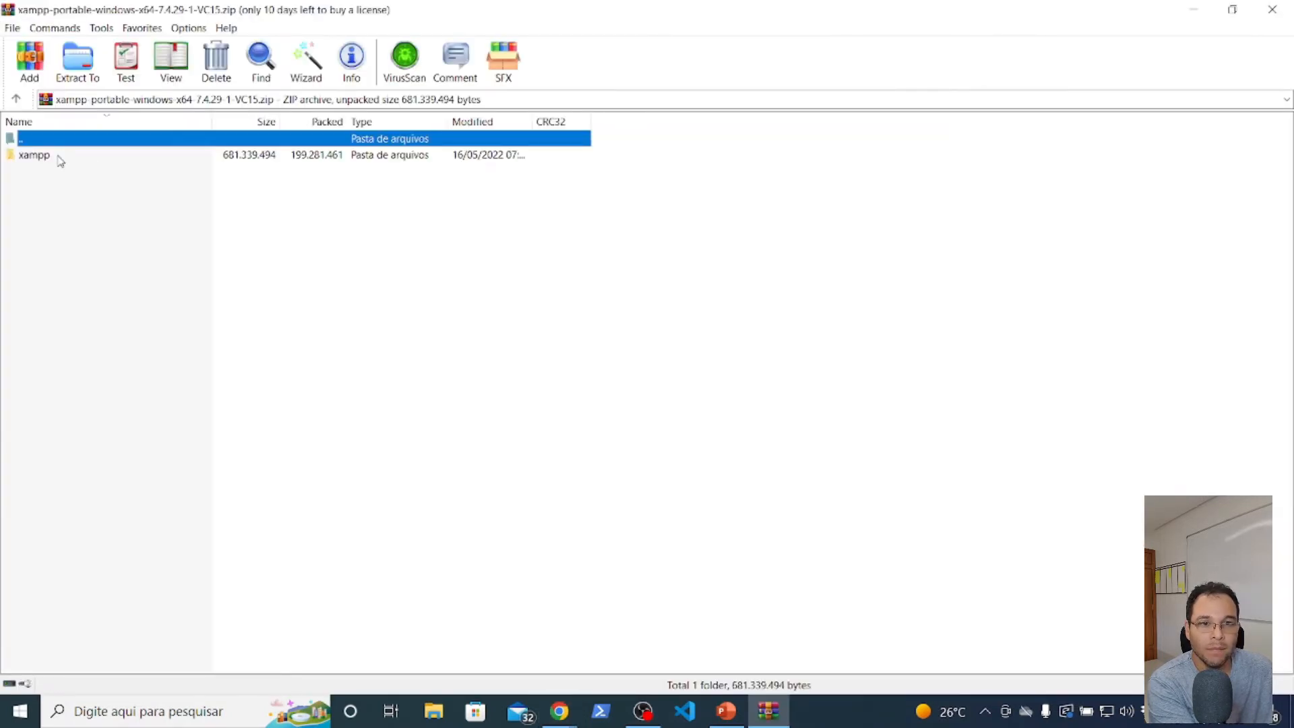
{"action": "left_click", "coordinate": [60, 159]}
{"action": "left_click", "coordinate": [77, 61]}
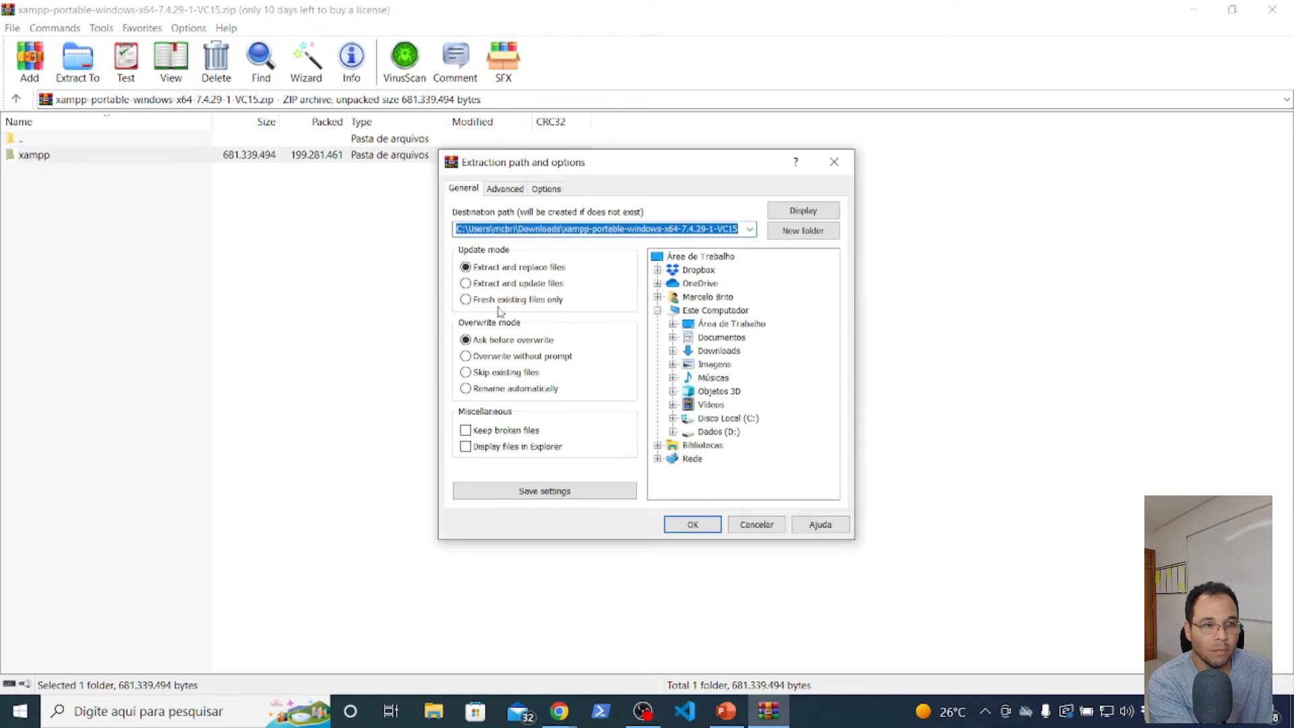
{"action": "left_click", "coordinate": [716, 433]}
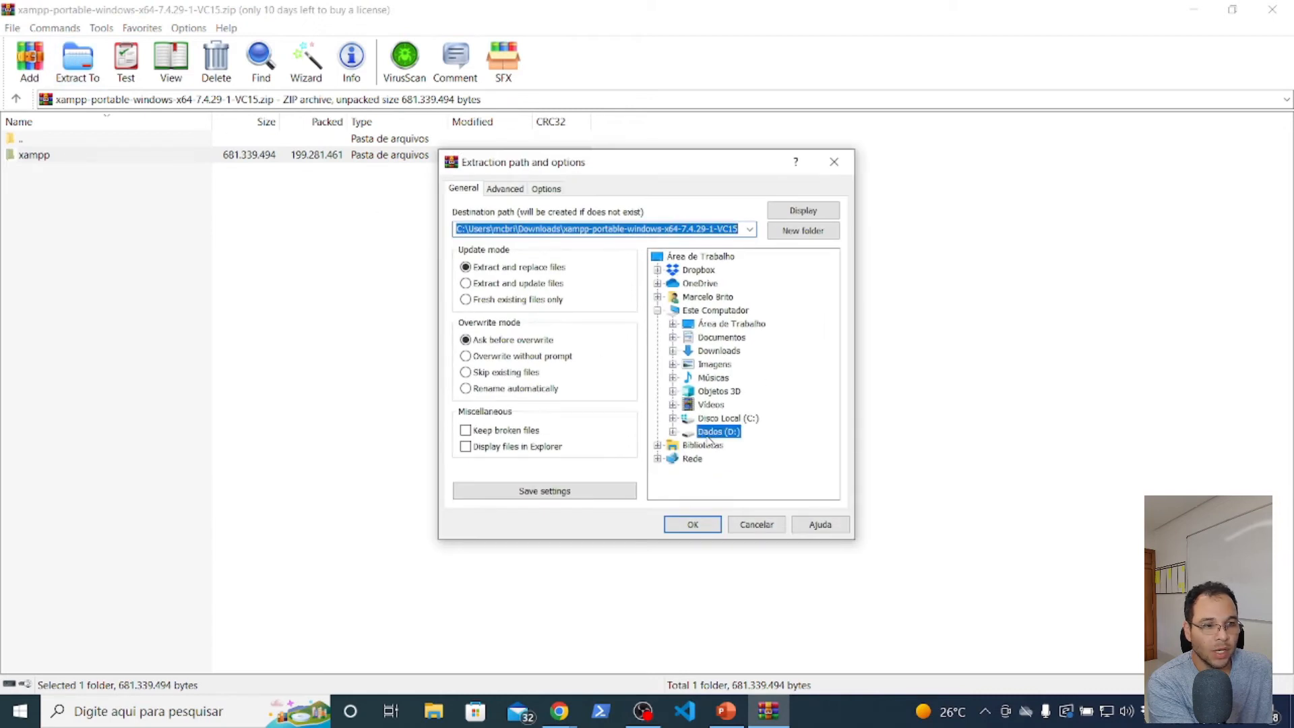
{"action": "left_click", "coordinate": [701, 524]}
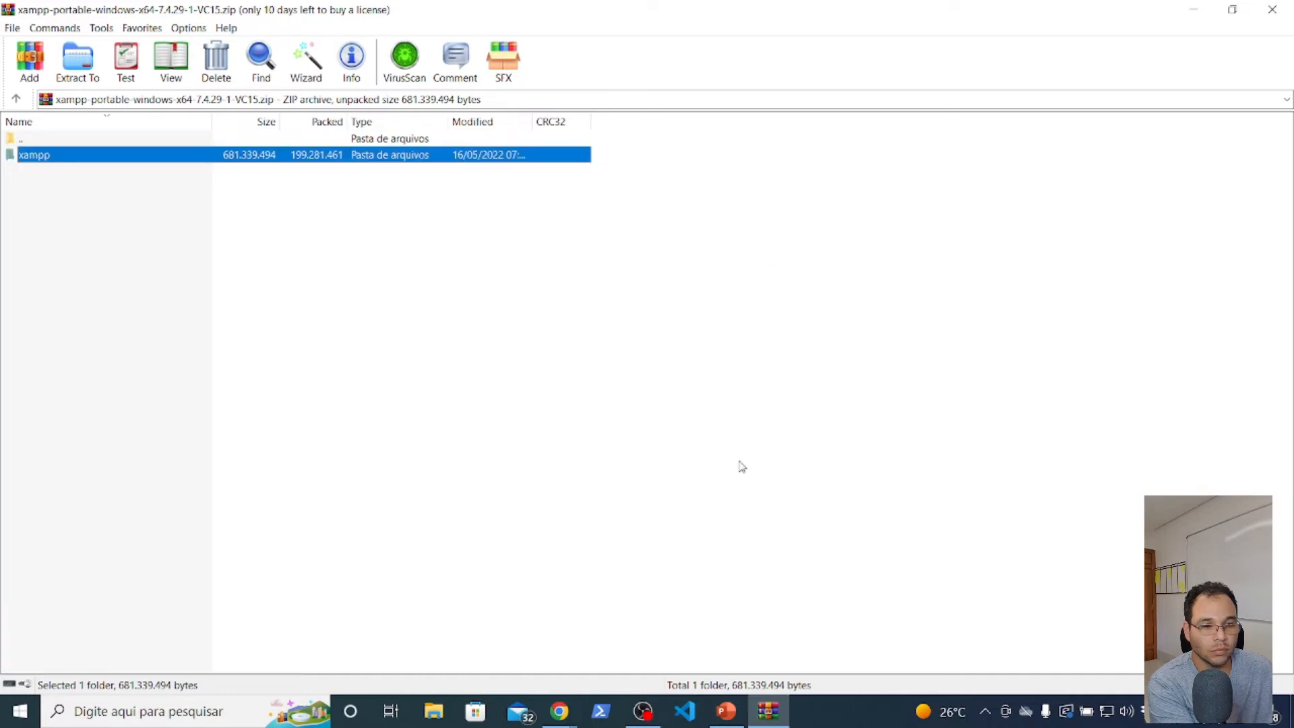
{"action": "left_click", "coordinate": [1262, 7]}
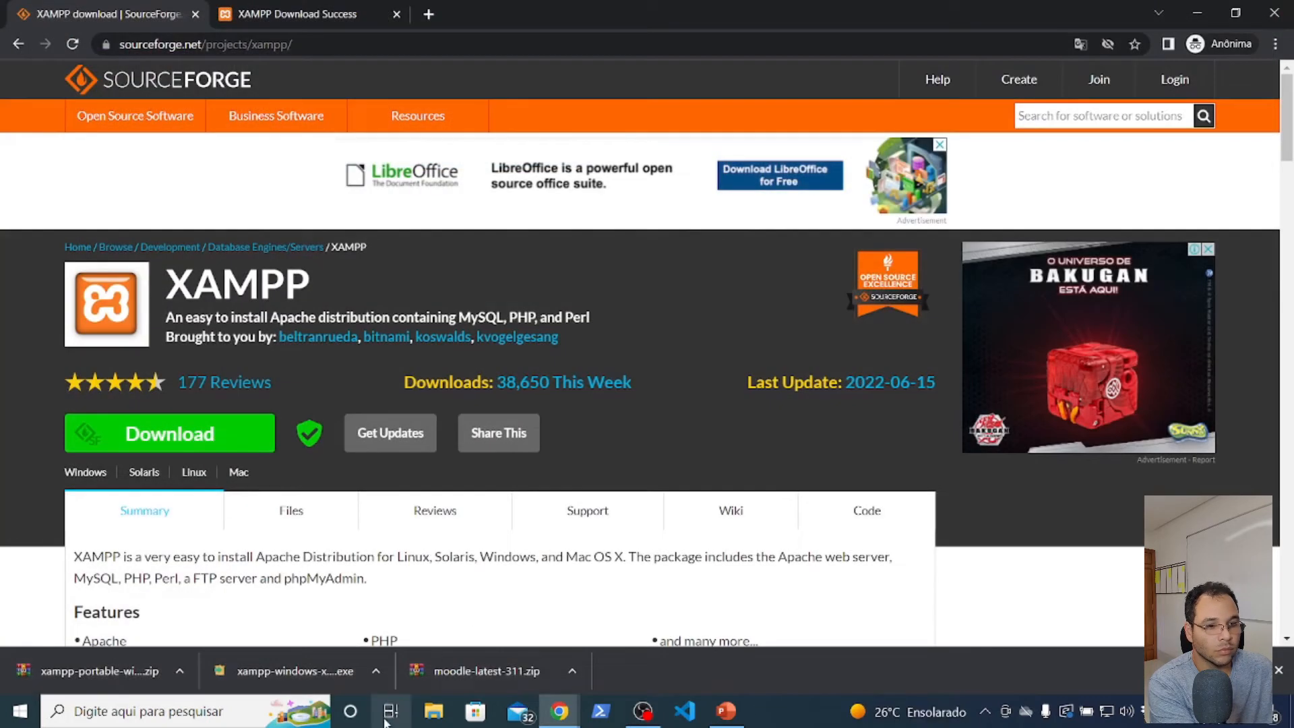
Open the xampp folder on drive D: in a maximized File Explorer window and look through its files.
{"action": "key", "text": "super+e"}
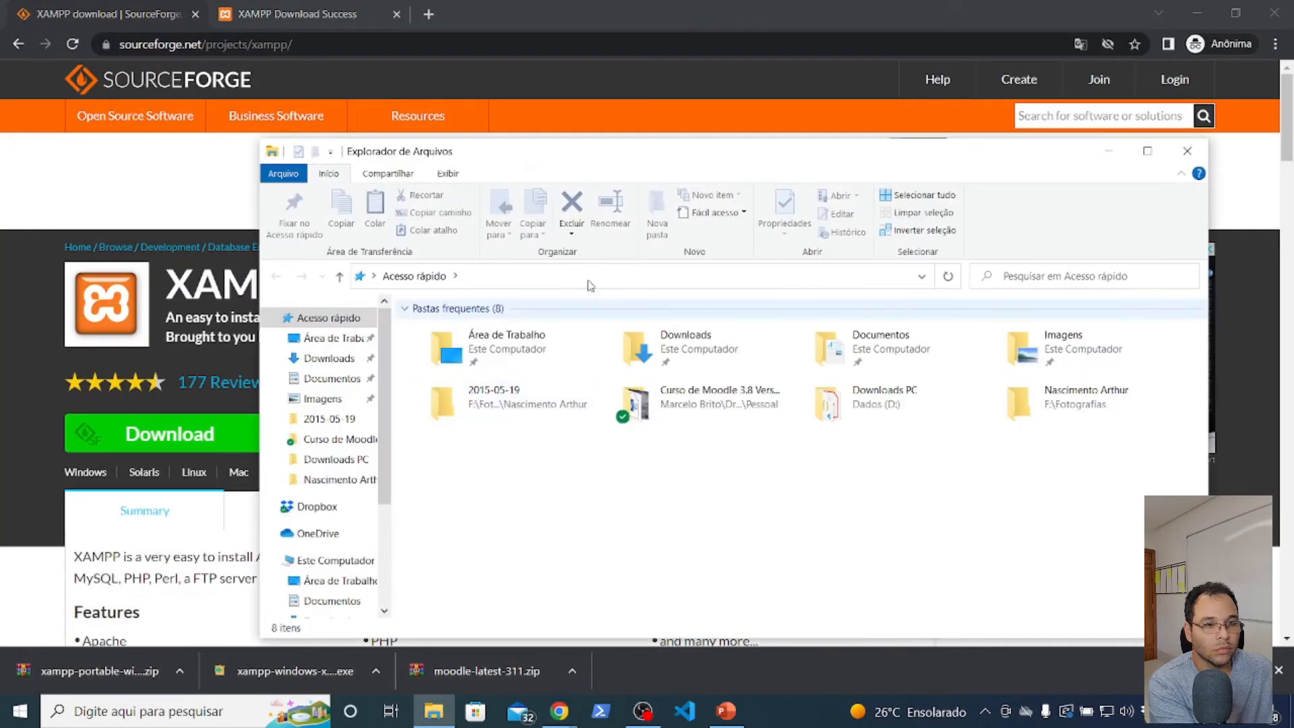
{"action": "double_click", "coordinate": [686, 150]}
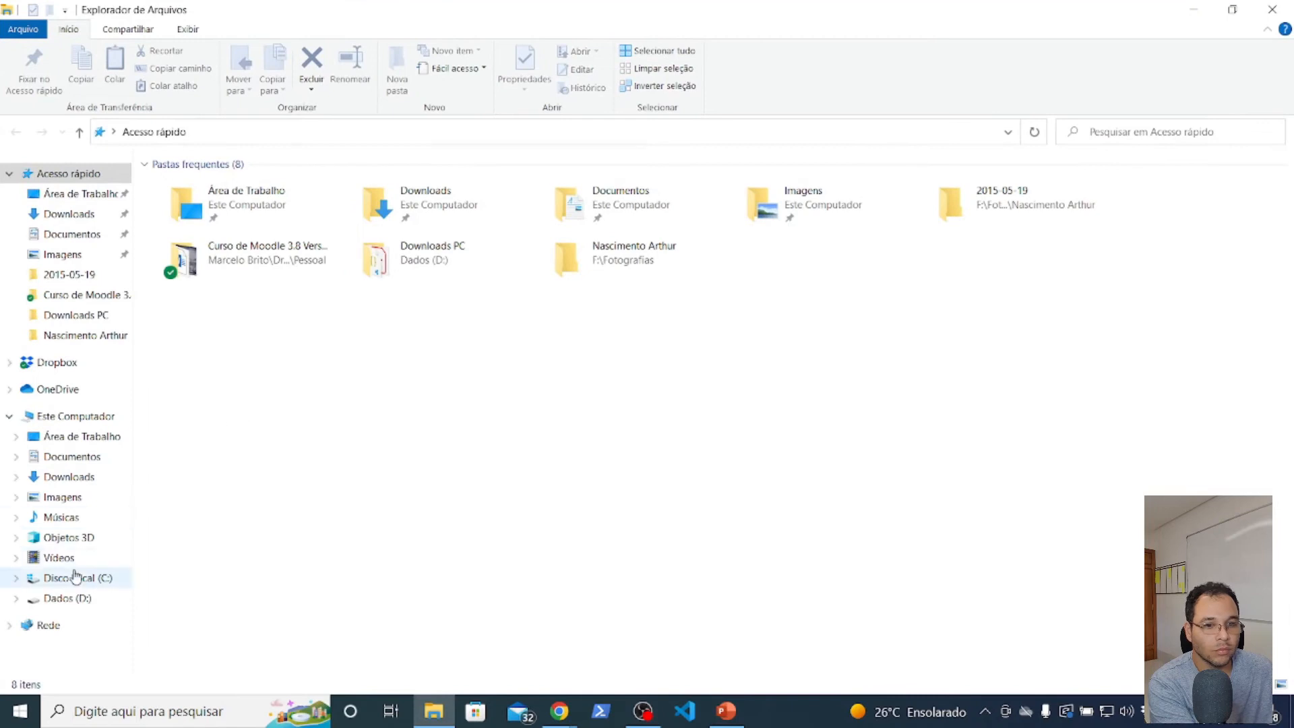
{"action": "left_click", "coordinate": [57, 599]}
{"action": "double_click", "coordinate": [221, 314]}
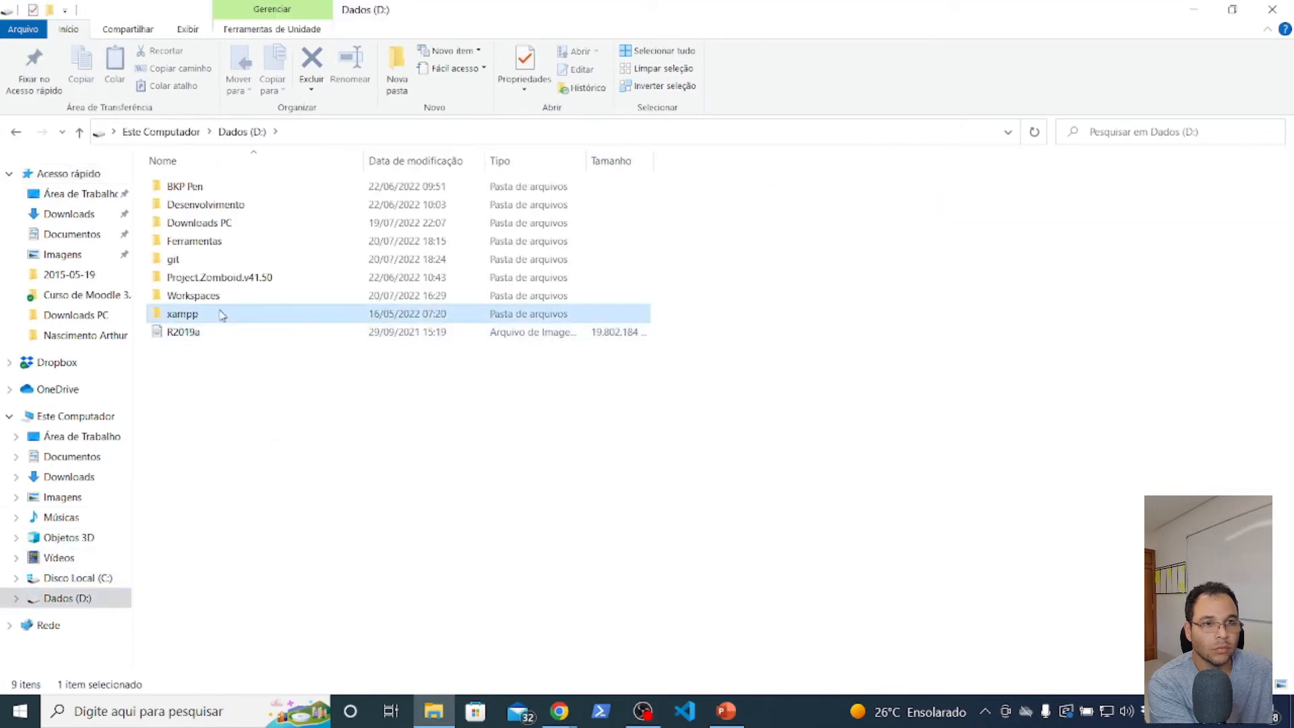
{"action": "scroll", "coordinate": [591, 302], "scroll_direction": "down", "scroll_amount": 3}
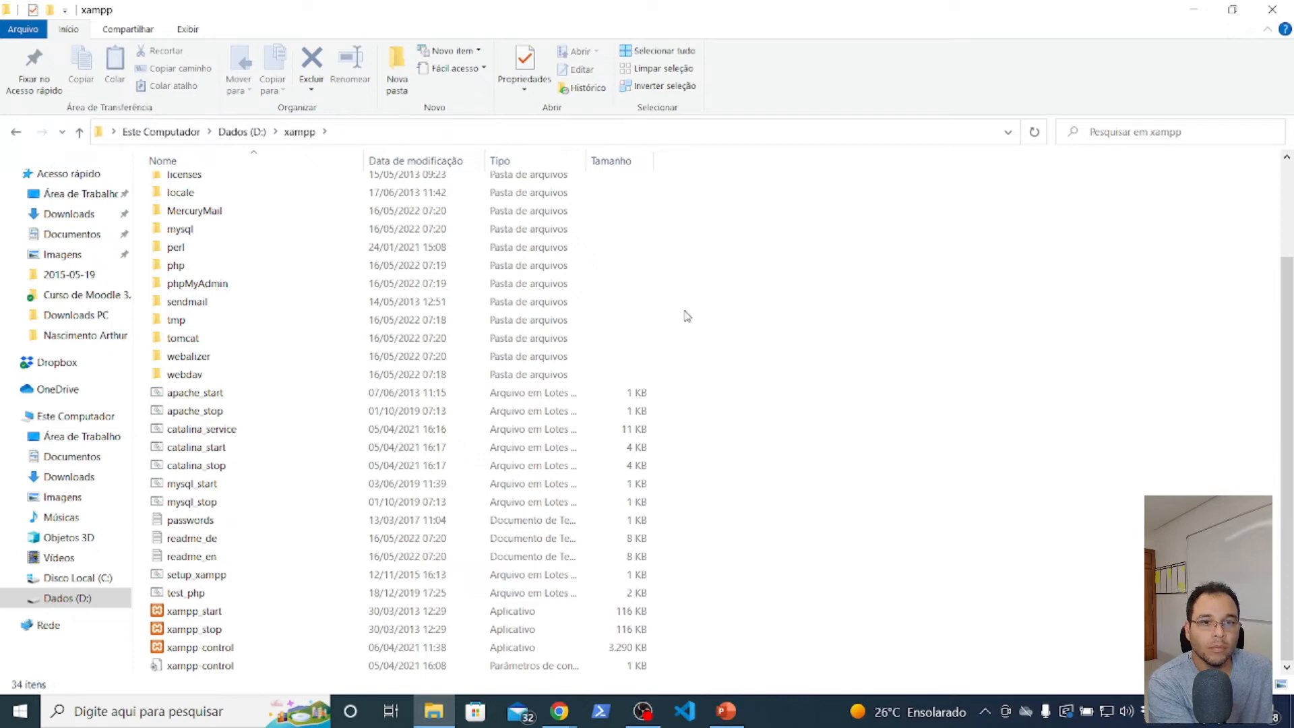
Collapse the quick access list, run the setup_xampp batch file and dismiss its console once configuration finishes.
{"action": "left_click", "coordinate": [9, 173]}
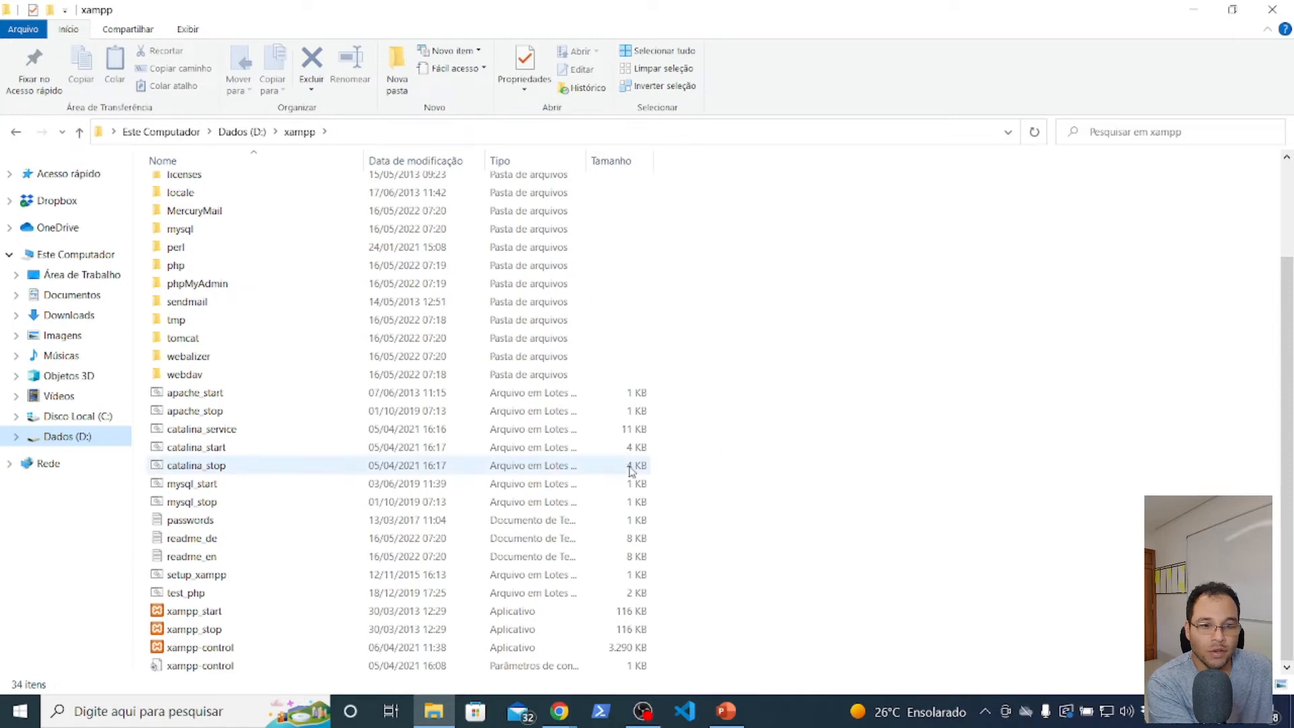
{"action": "double_click", "coordinate": [196, 575]}
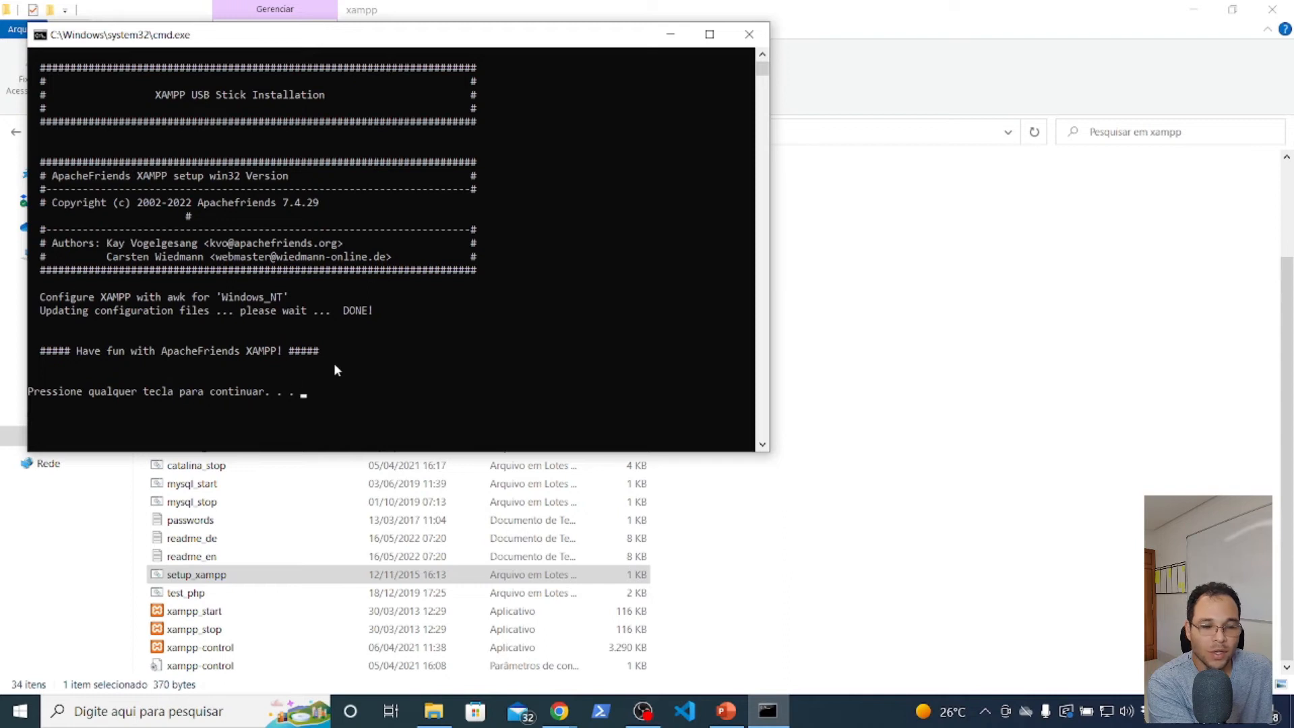
{"action": "key", "text": "Return"}
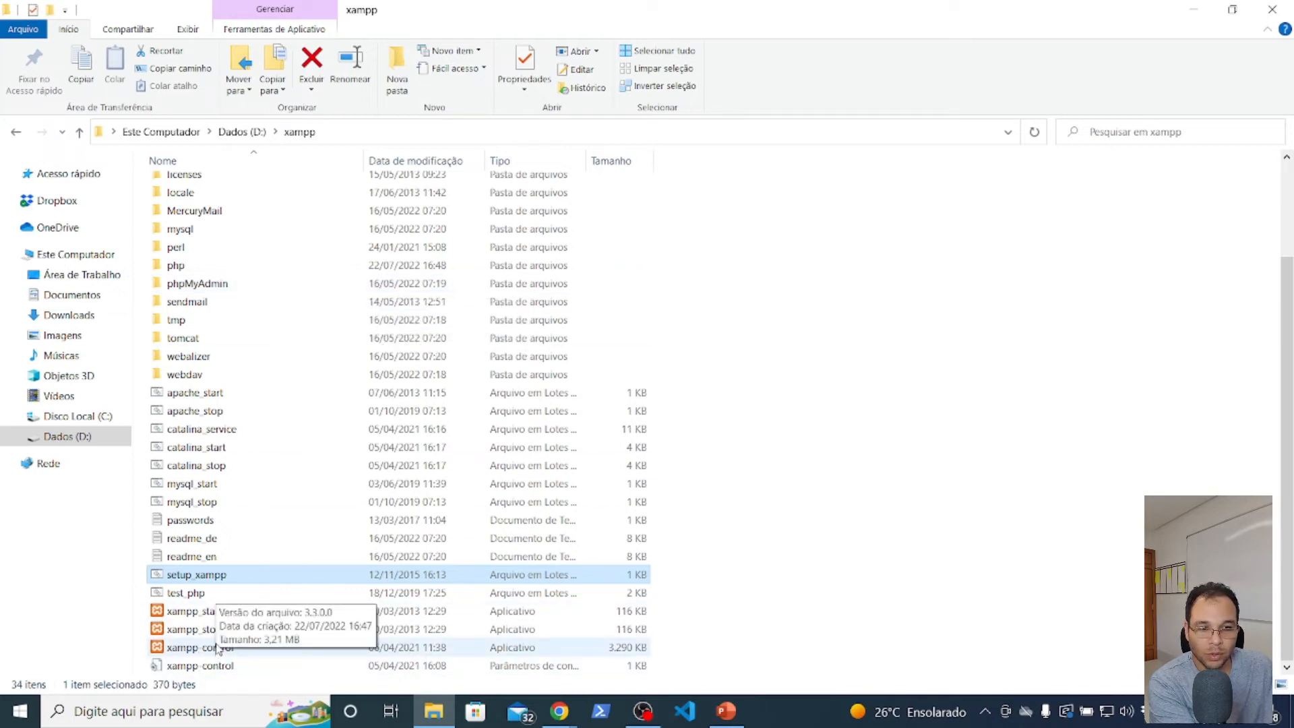
Launch xampp-control with English as its language and move the control panel window toward the middle of the desktop.
{"action": "double_click", "coordinate": [191, 650]}
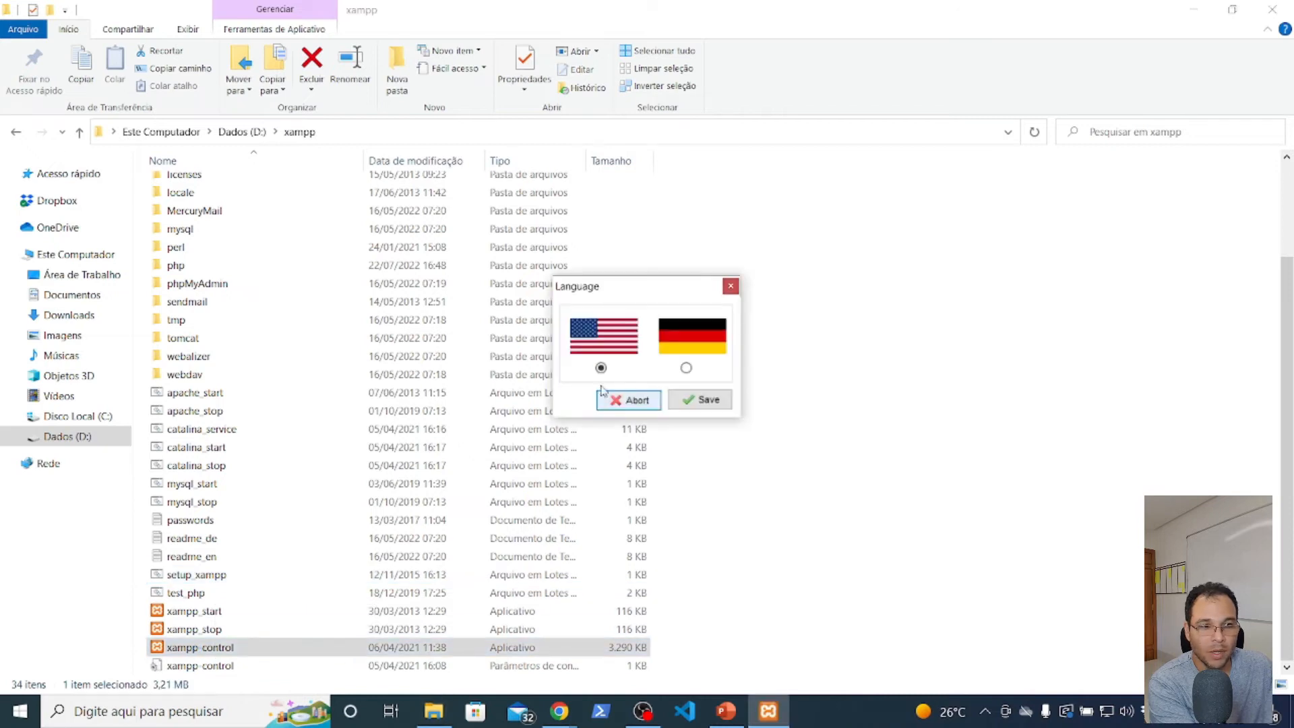
{"action": "left_click", "coordinate": [601, 368]}
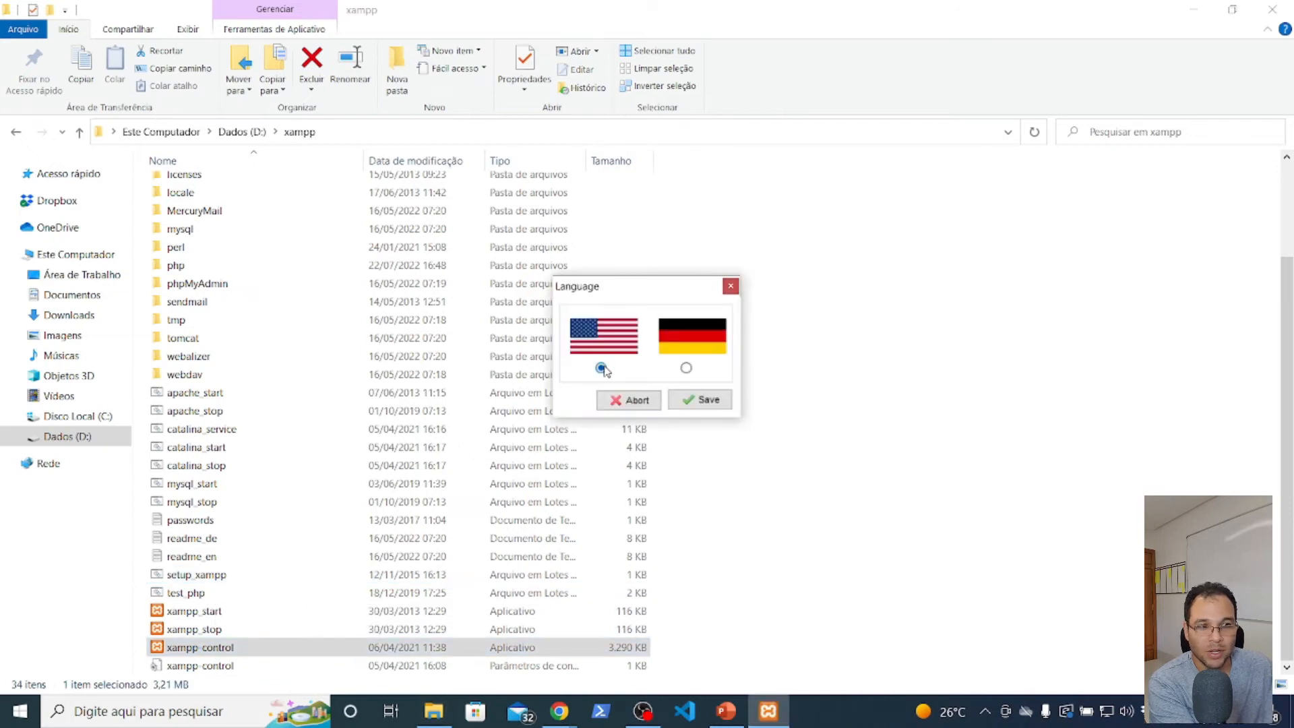
{"action": "left_click", "coordinate": [709, 402]}
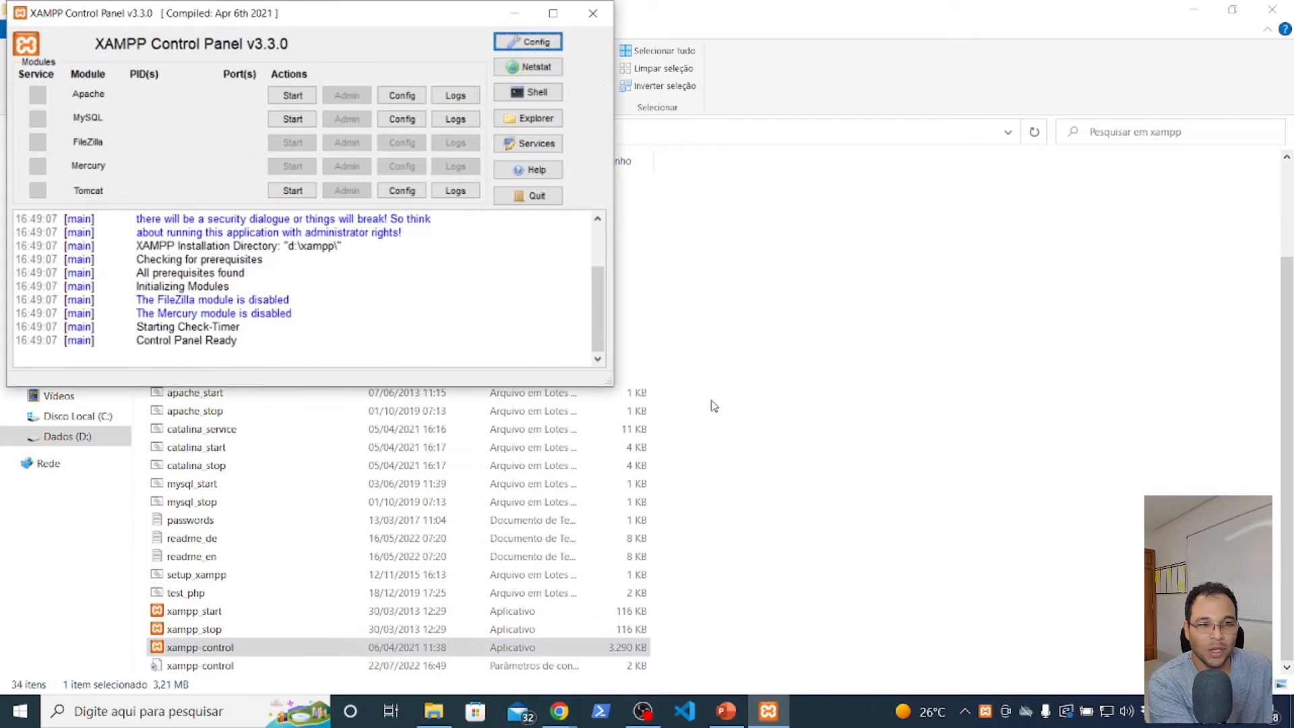
{"action": "left_click_drag", "start_coordinate": [332, 19], "coordinate": [554, 194]}
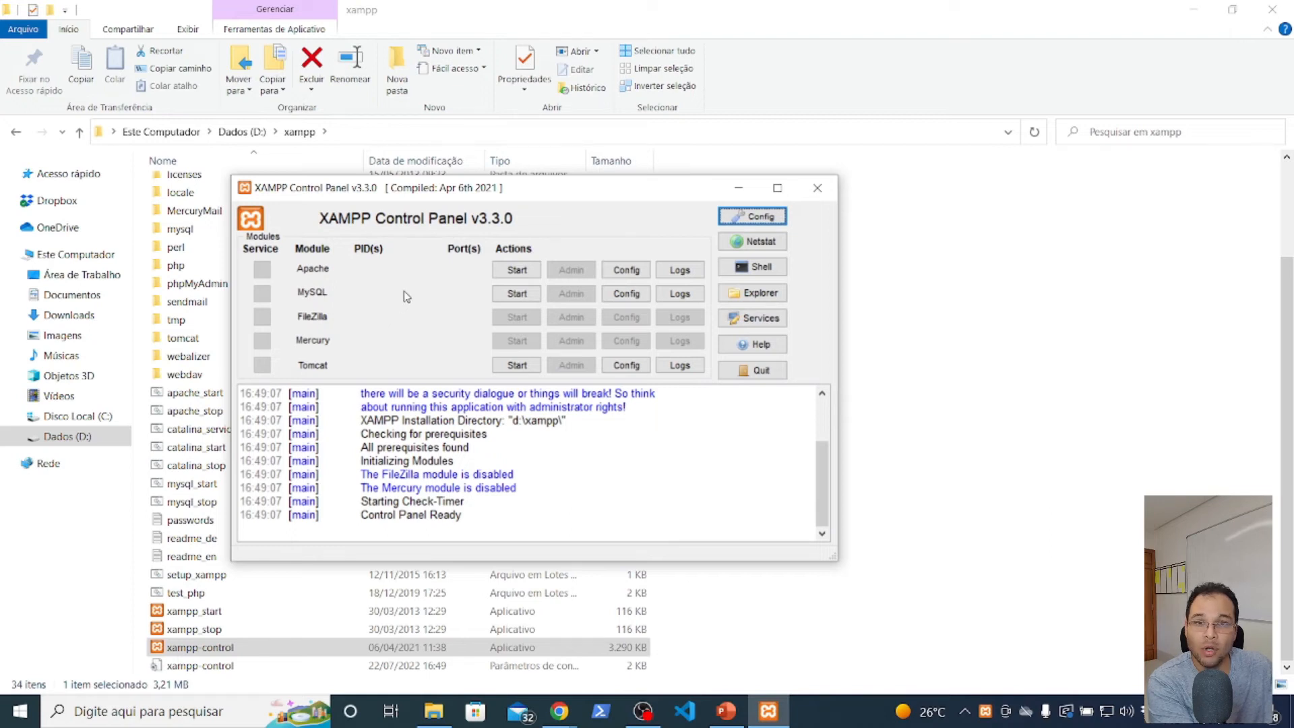
Start the Apache and MySQL modules, allowing Apache HTTP Server and mysqld through the Windows firewall on private networks.
{"action": "left_click", "coordinate": [523, 273]}
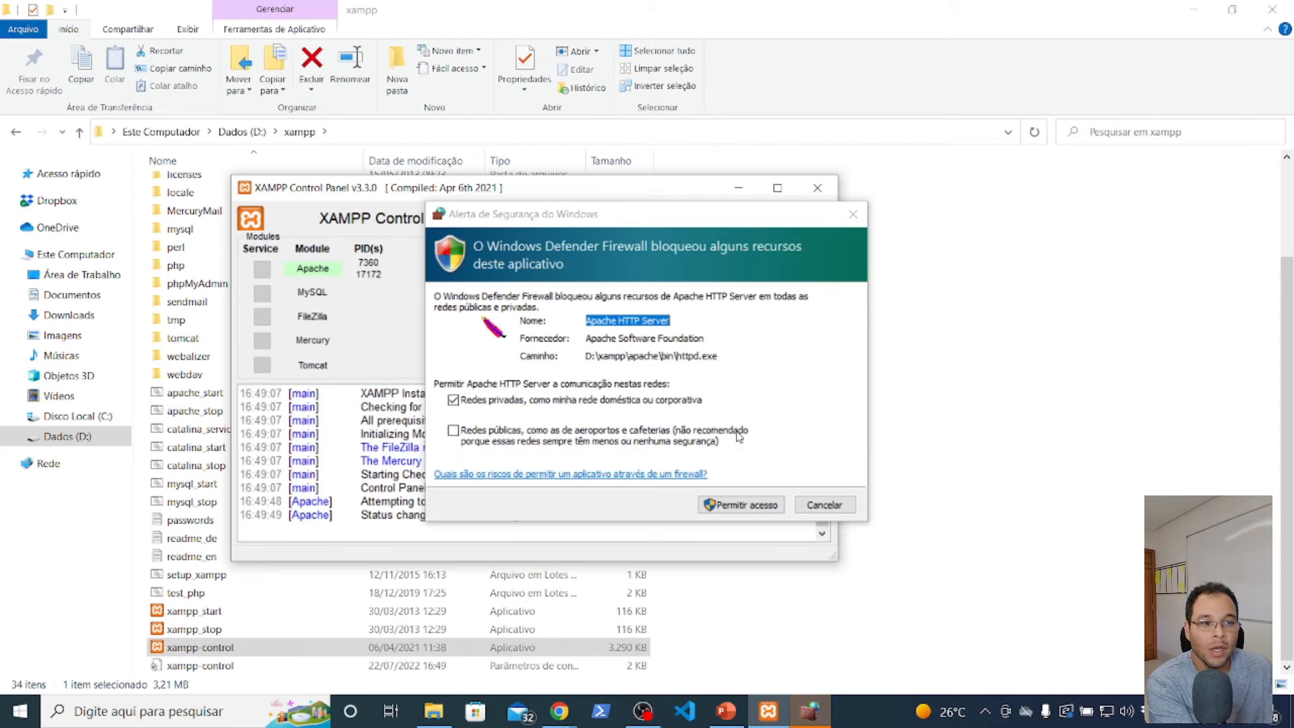
{"action": "left_click", "coordinate": [741, 513]}
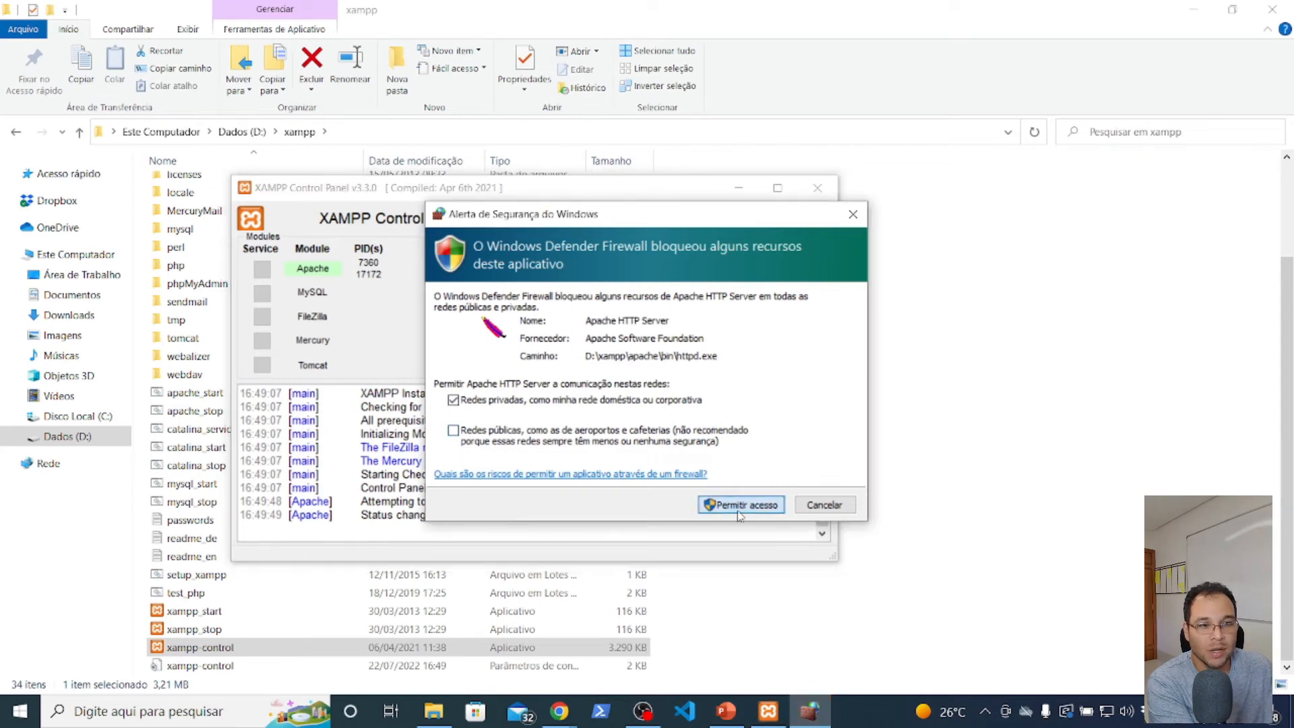
{"action": "left_click", "coordinate": [739, 505]}
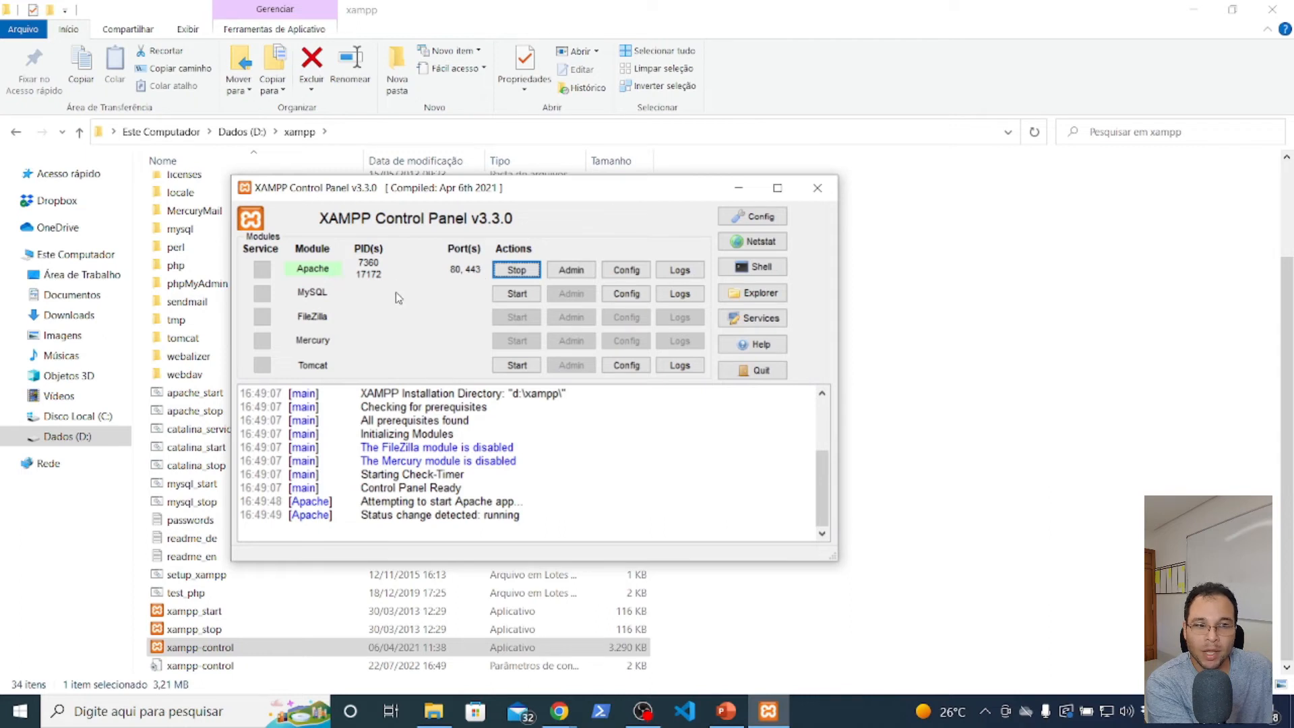
{"action": "left_click", "coordinate": [499, 295]}
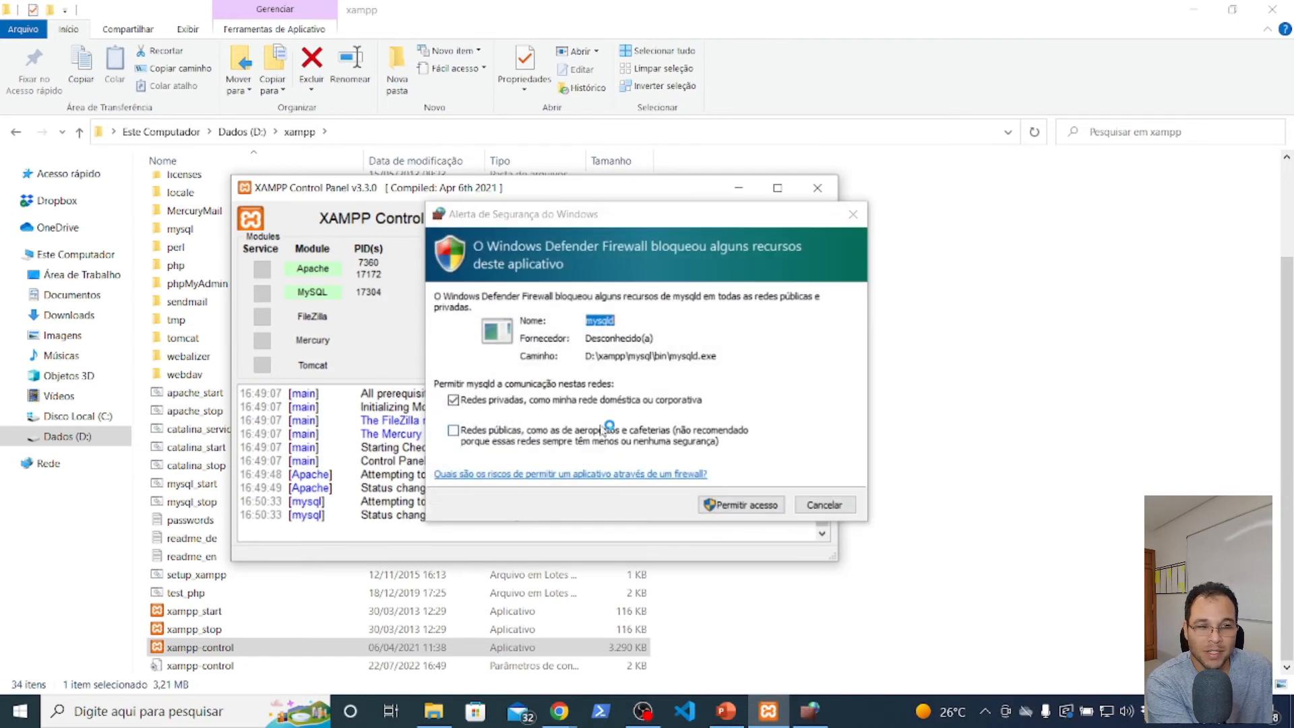
{"action": "left_click", "coordinate": [735, 507]}
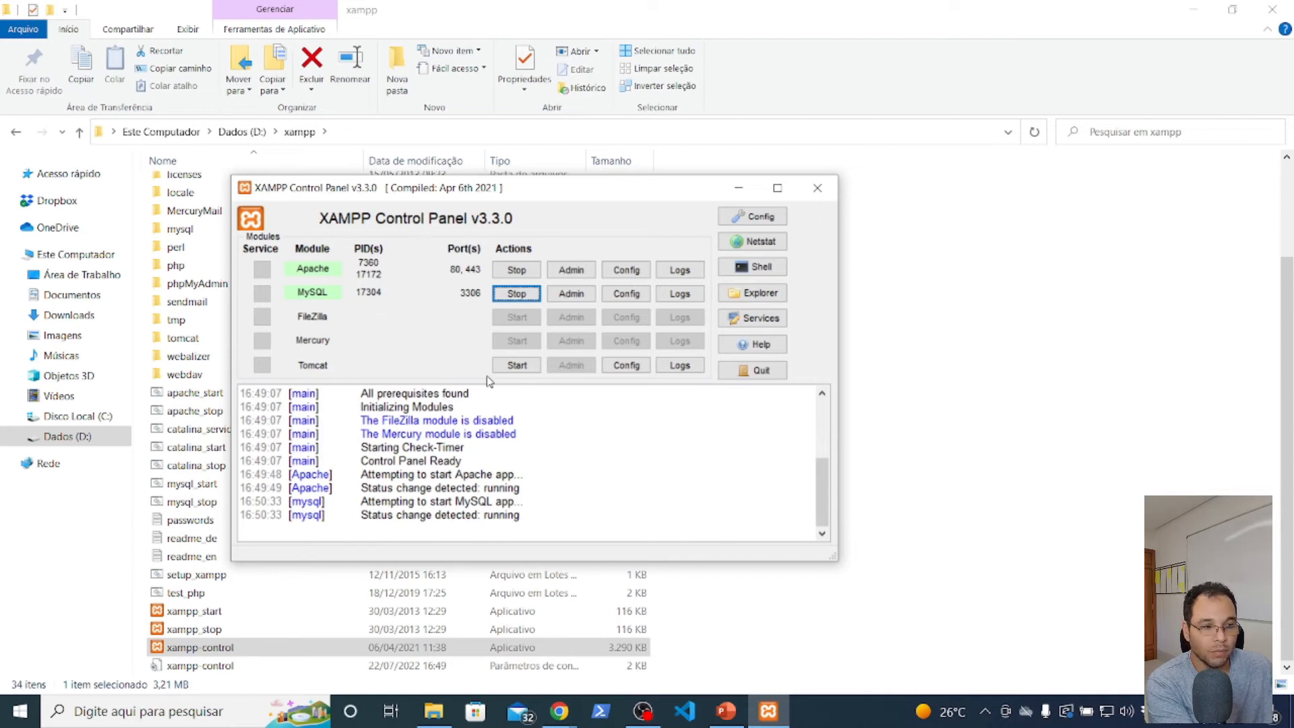
Hide the XAMPP Control Panel in the system tray and restore it from there.
{"action": "left_click", "coordinate": [986, 712]}
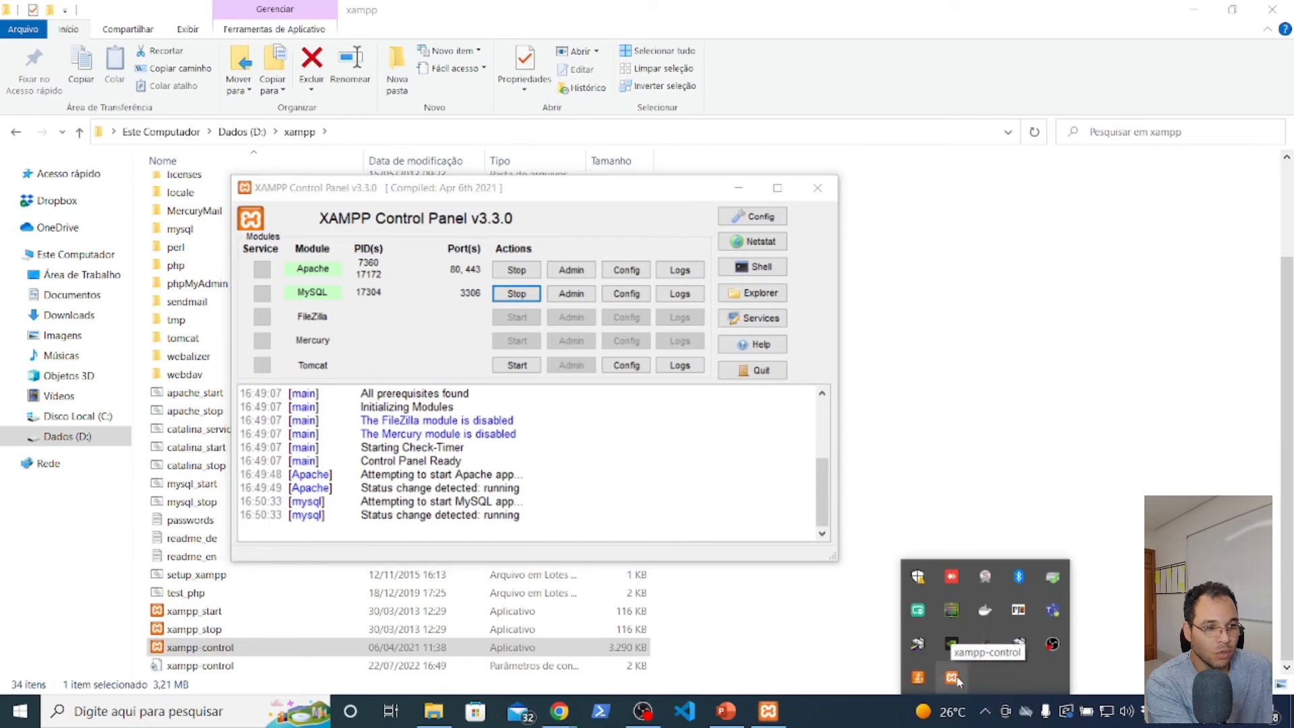
{"action": "left_click", "coordinate": [952, 677]}
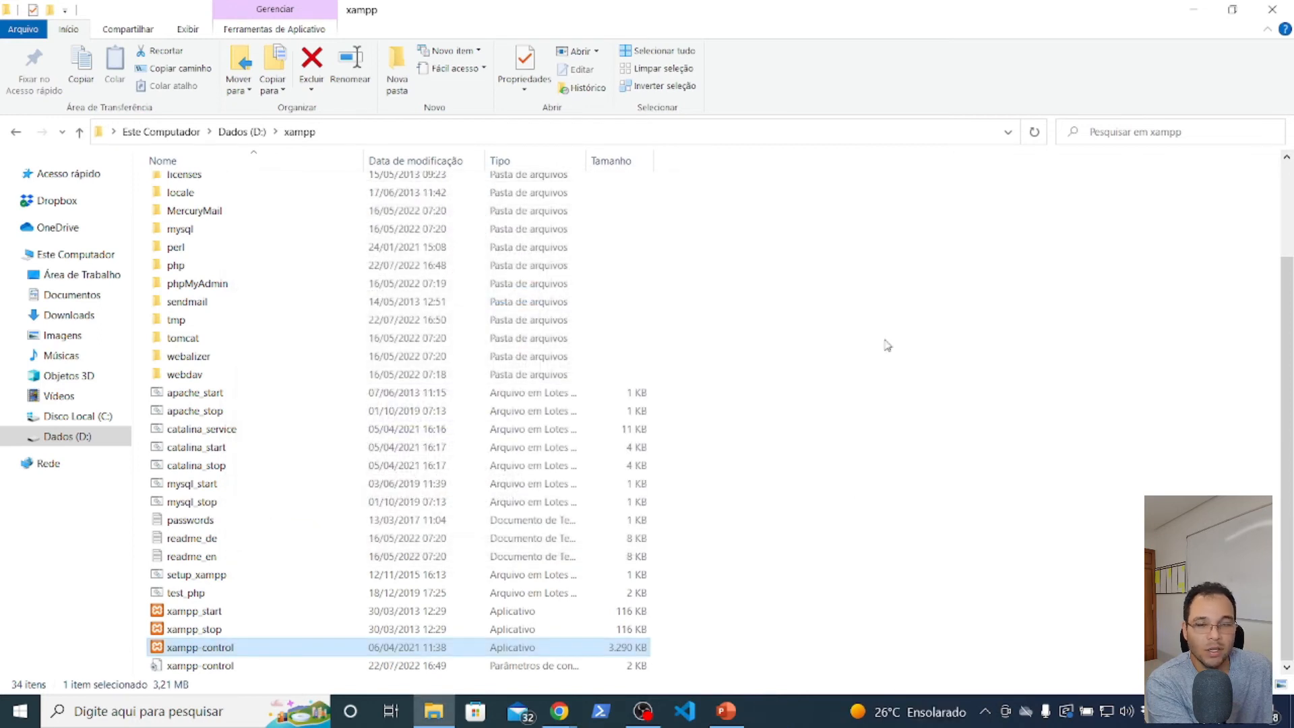
{"action": "left_click", "coordinate": [986, 712]}
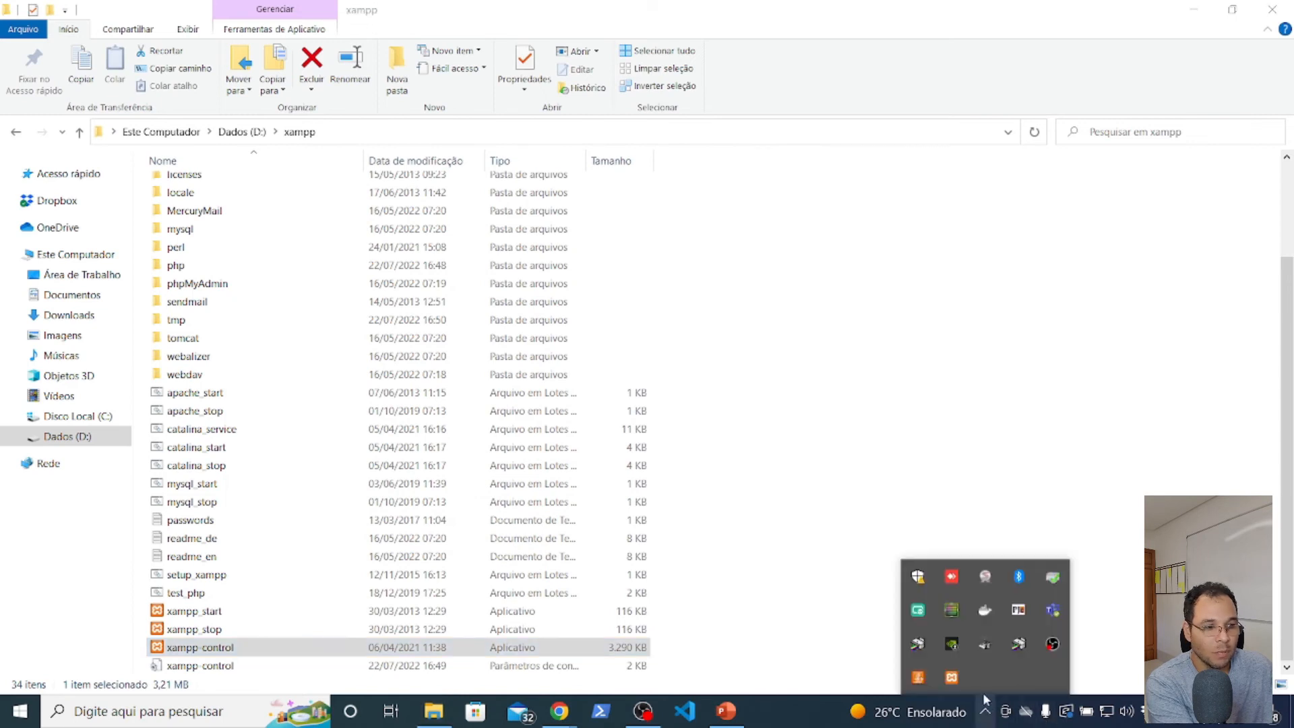
{"action": "left_click", "coordinate": [949, 677]}
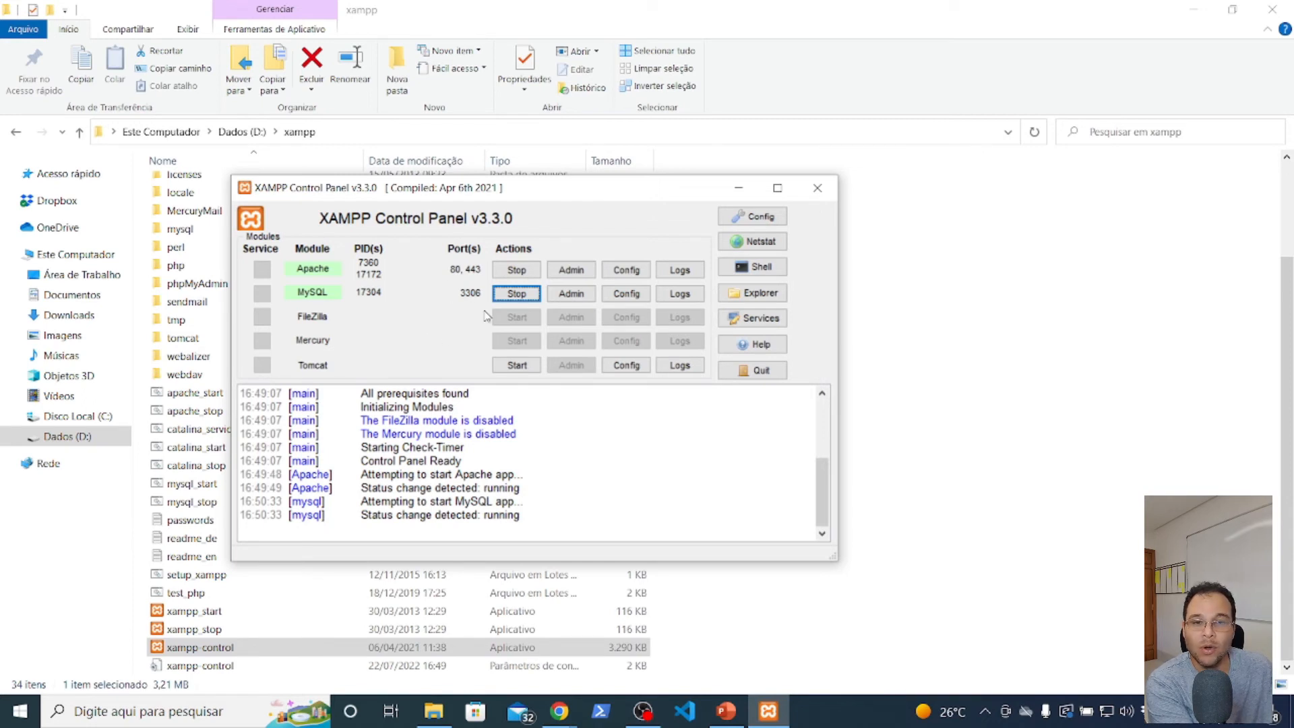
Open Apache's admin page, look through the localhost XAMPP dashboard from start to end, and close it.
{"action": "left_click", "coordinate": [572, 270]}
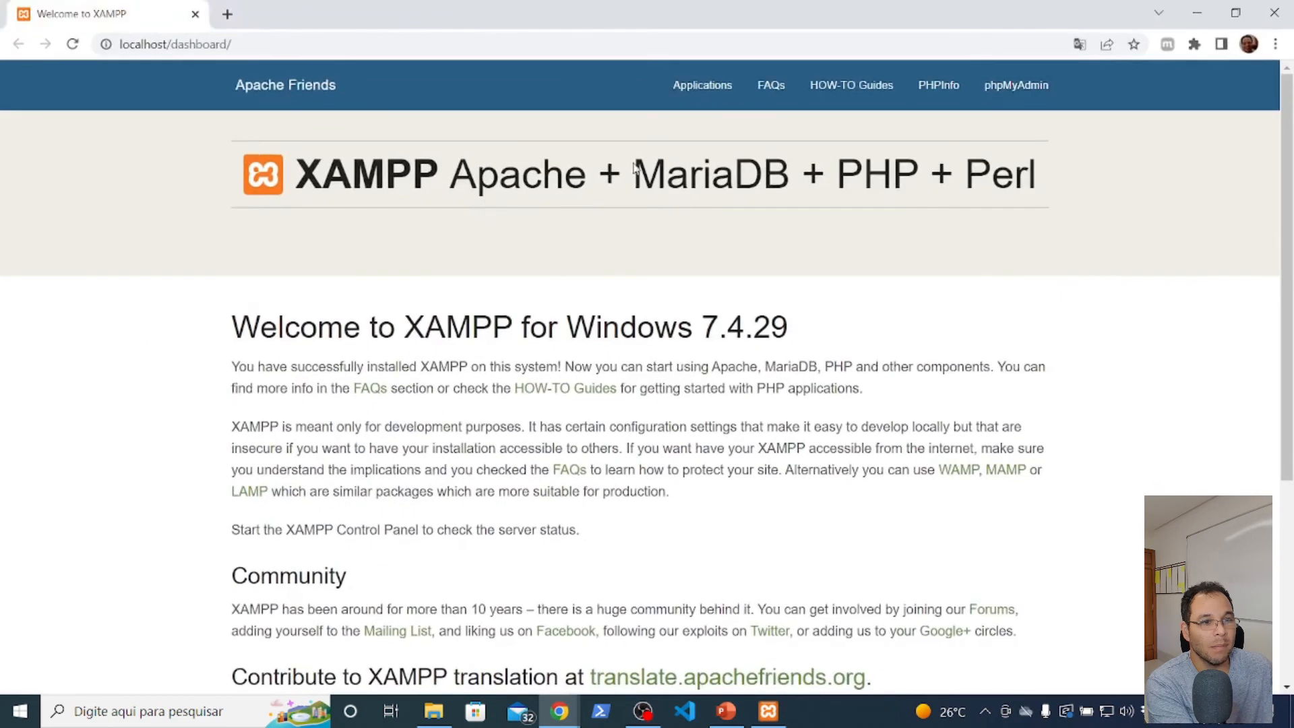
{"action": "scroll", "coordinate": [277, 231], "scroll_direction": "down", "scroll_amount": 2}
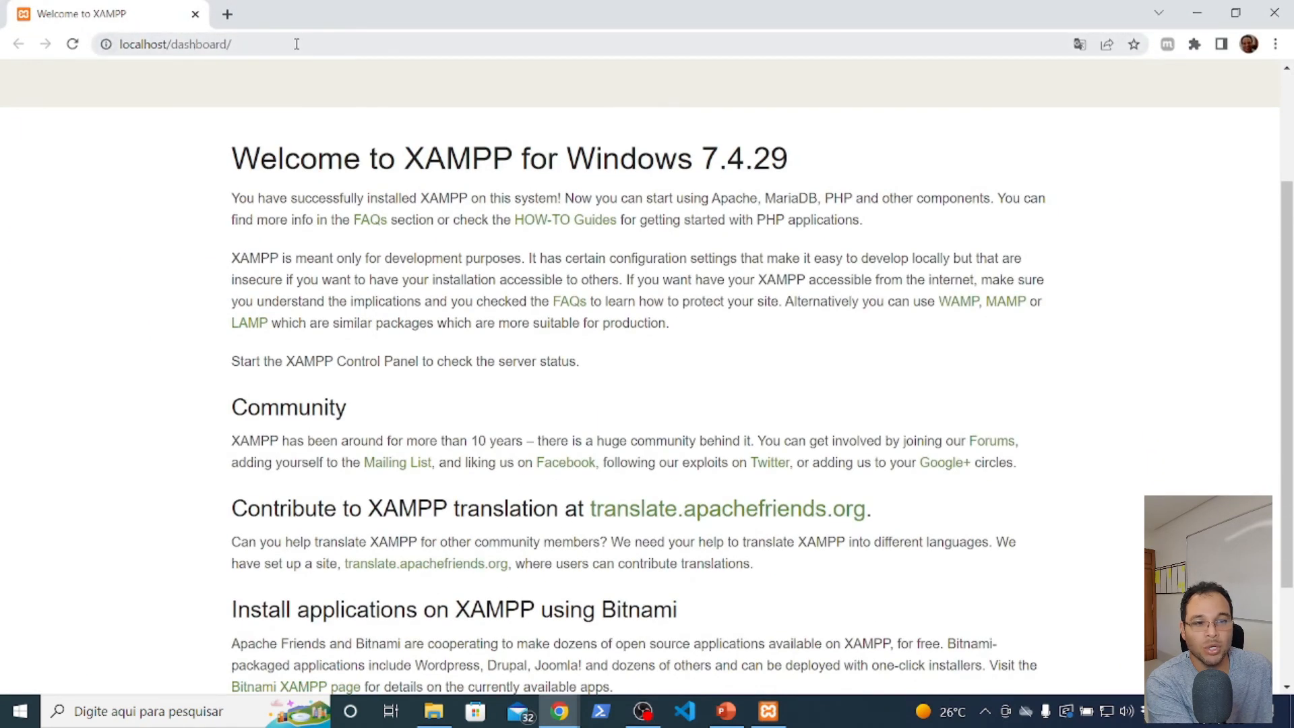
{"action": "scroll", "coordinate": [520, 404], "scroll_direction": "down", "scroll_amount": 2}
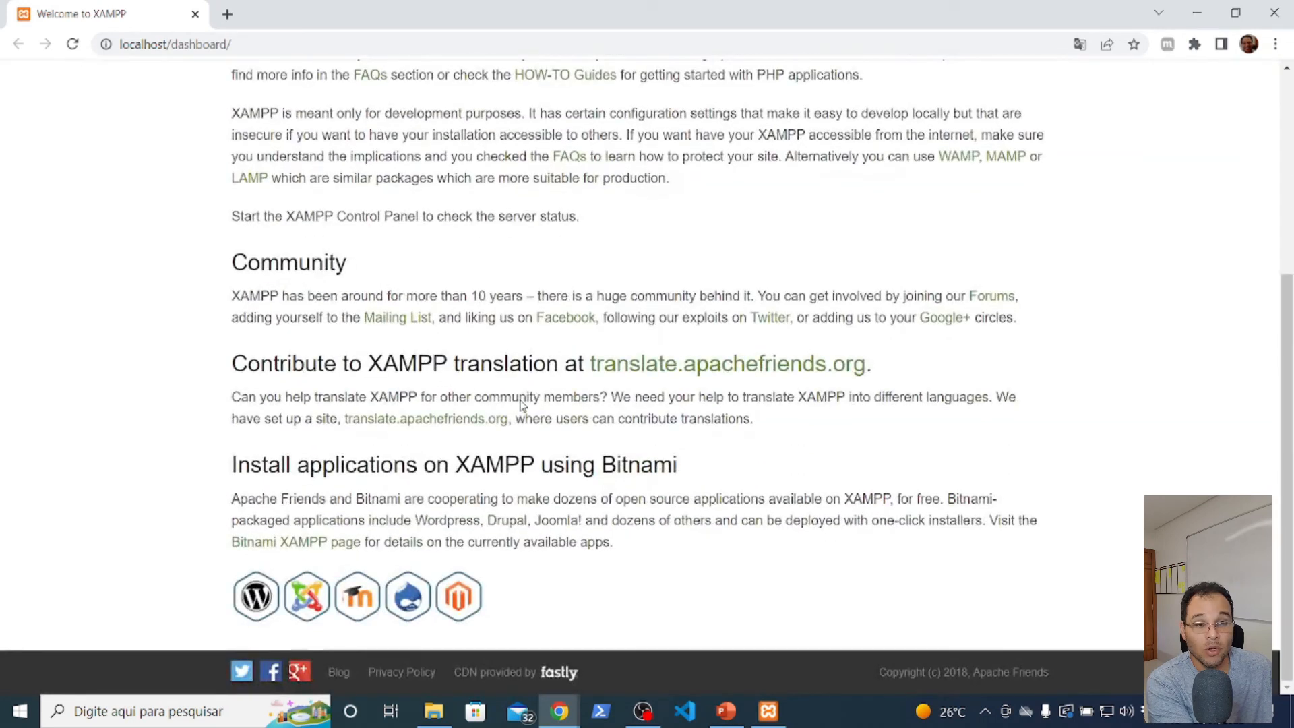
{"action": "scroll", "coordinate": [520, 404], "scroll_direction": "up", "scroll_amount": 5}
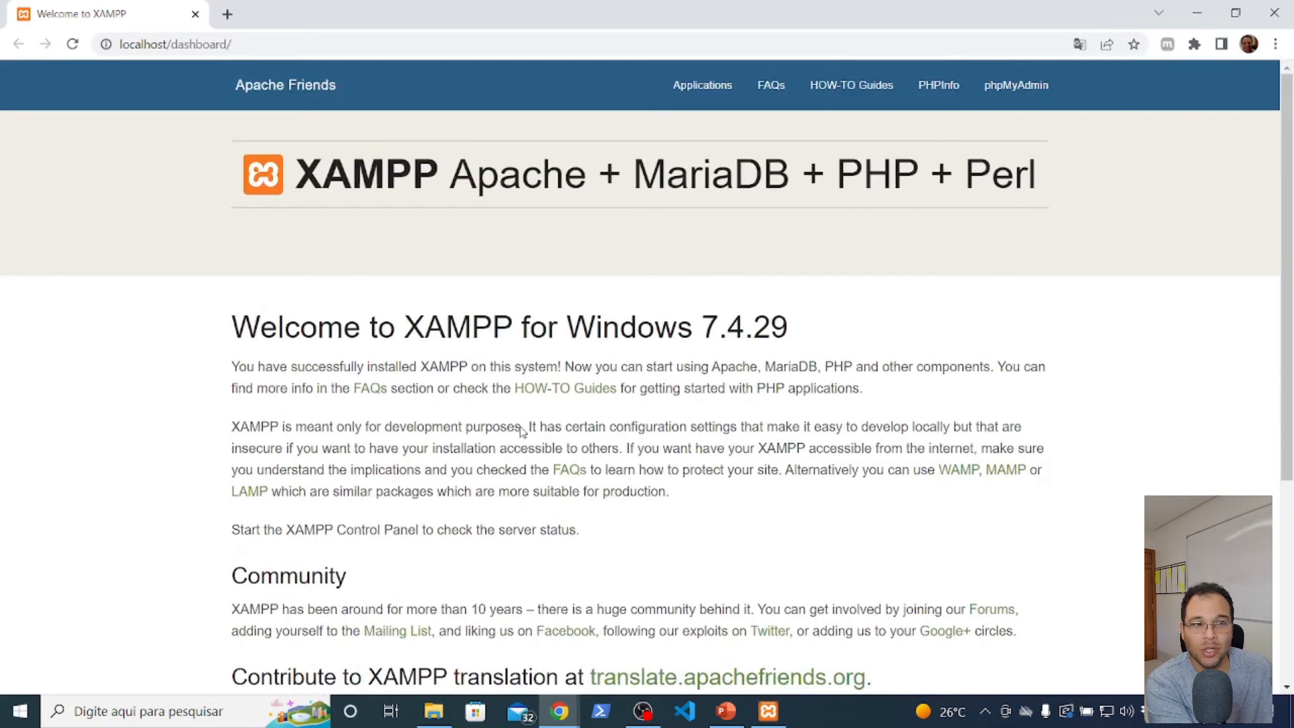
{"action": "scroll", "coordinate": [523, 217], "scroll_direction": "down", "scroll_amount": 5}
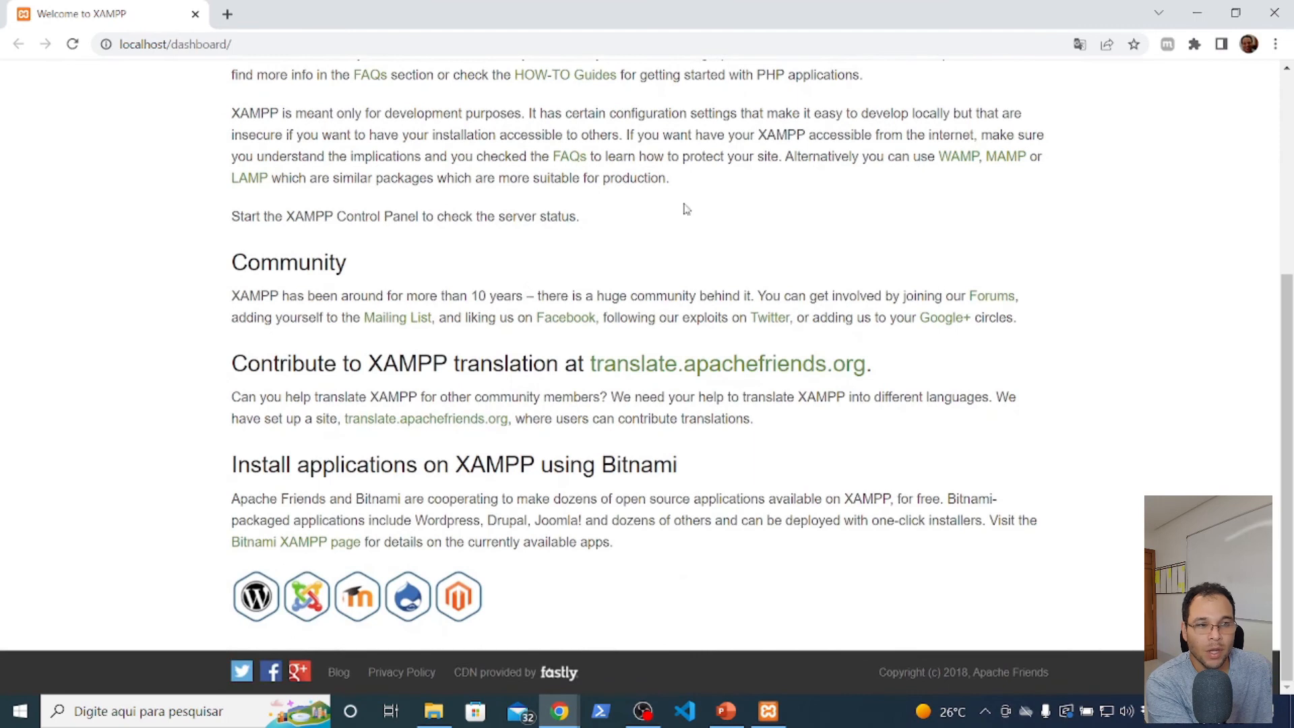
{"action": "scroll", "coordinate": [604, 269], "scroll_direction": "up", "scroll_amount": 5}
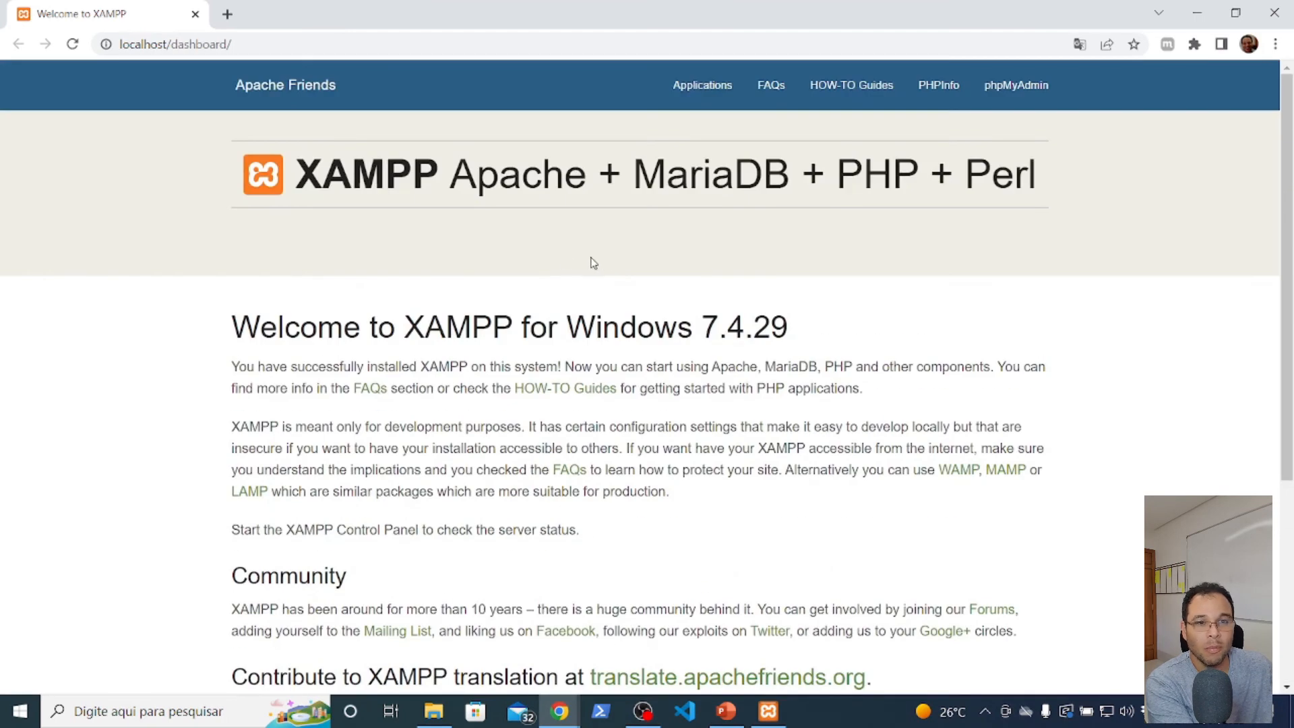
{"action": "left_click", "coordinate": [195, 15]}
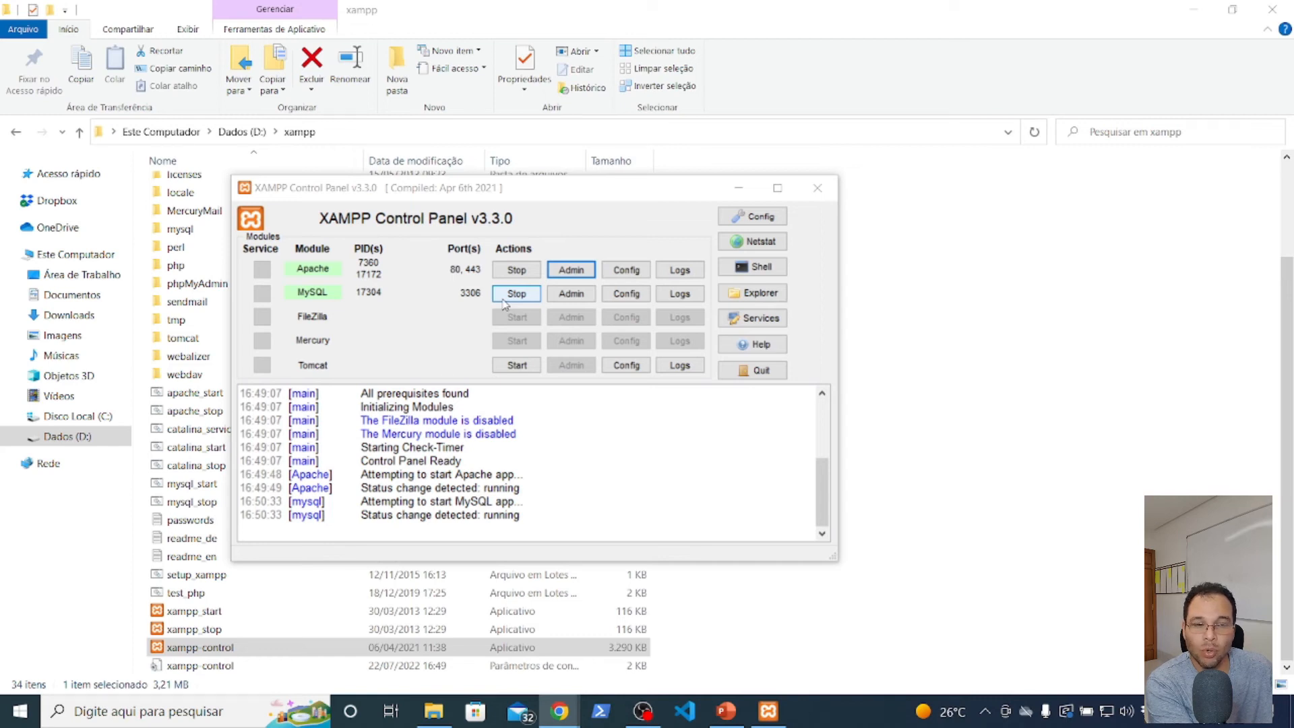
Open phpMyAdmin from MySQL's admin page and create a new database named moodle.
{"action": "left_click", "coordinate": [573, 295]}
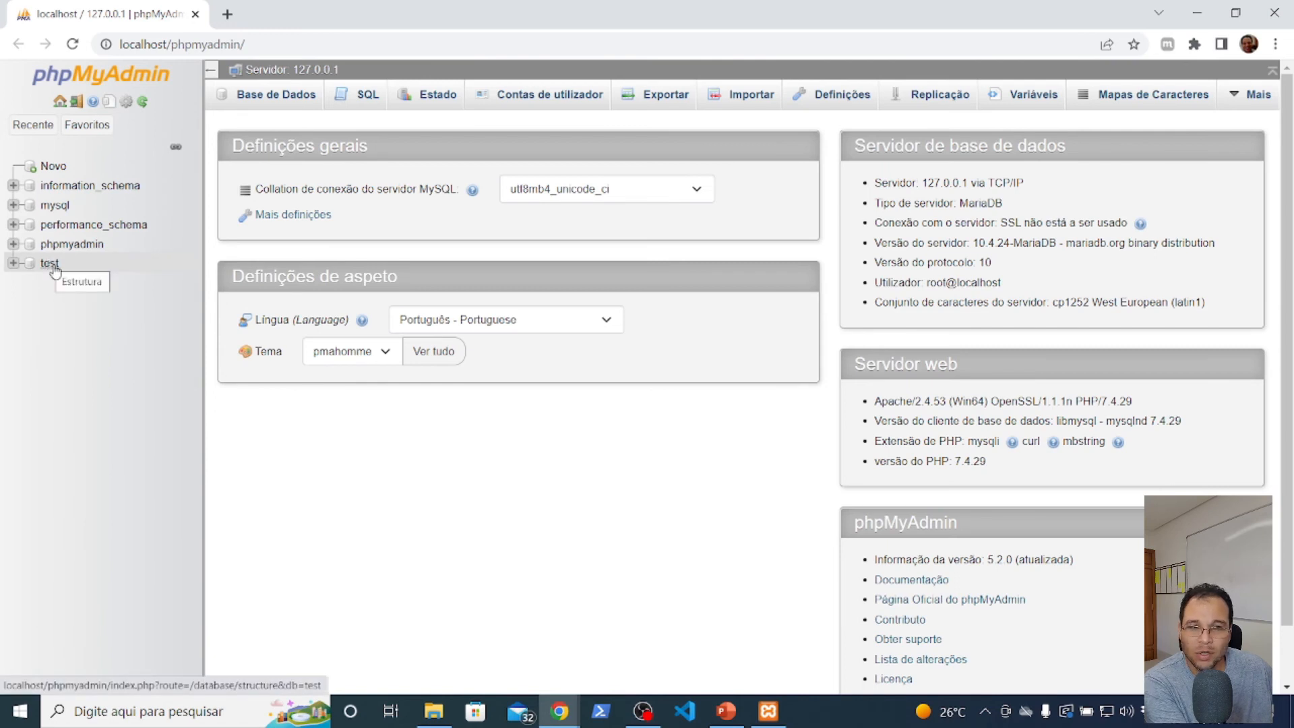
{"action": "left_click", "coordinate": [55, 169]}
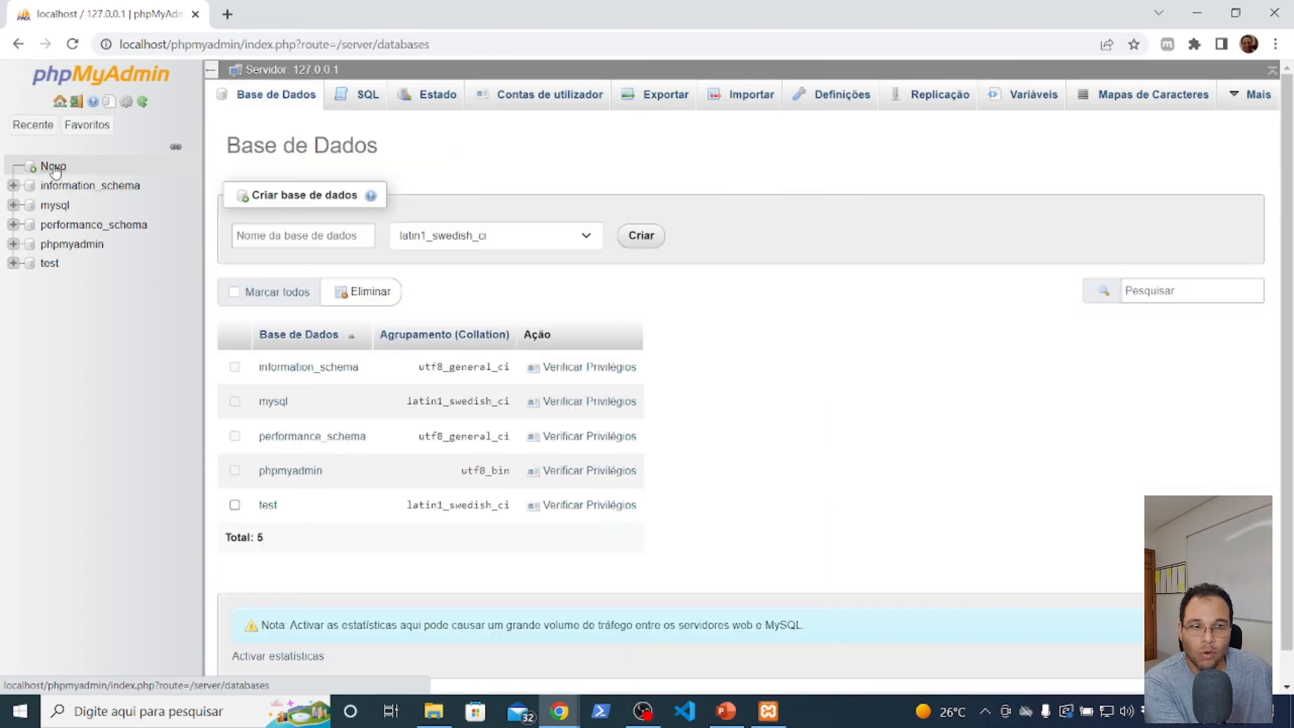
{"action": "left_click", "coordinate": [322, 233]}
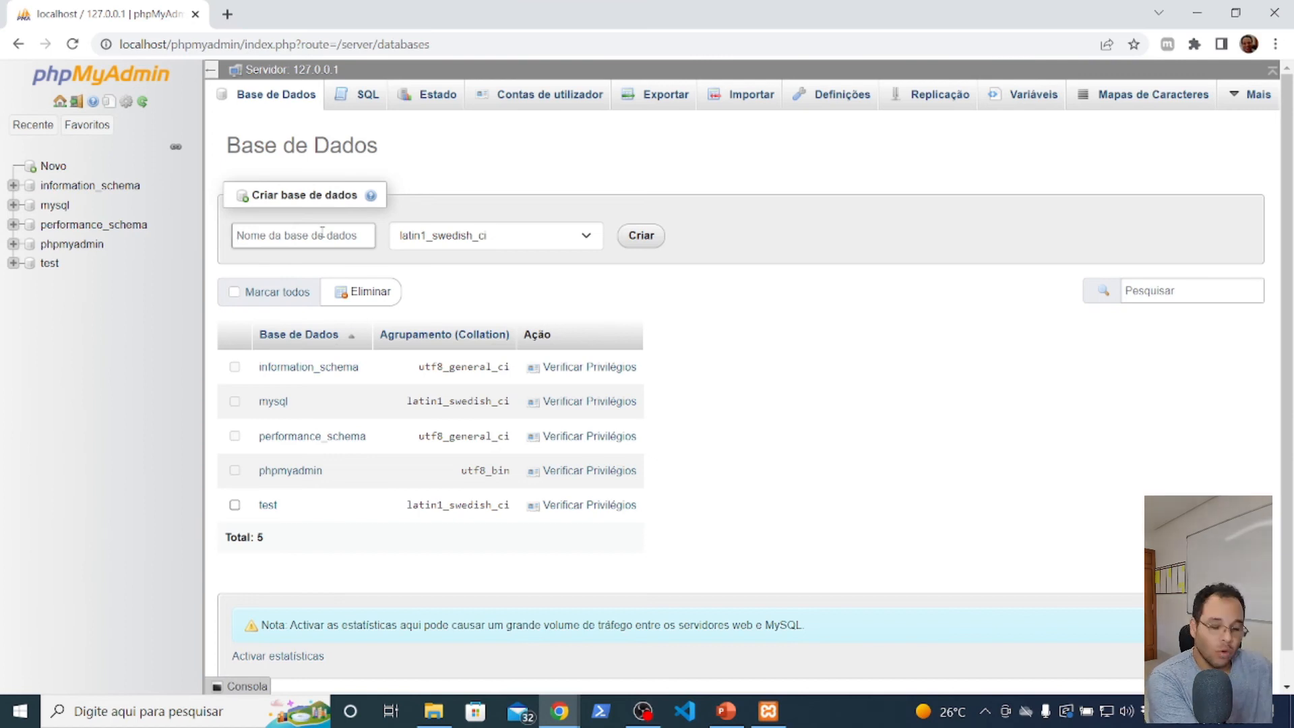
{"action": "type", "text": "moodle"}
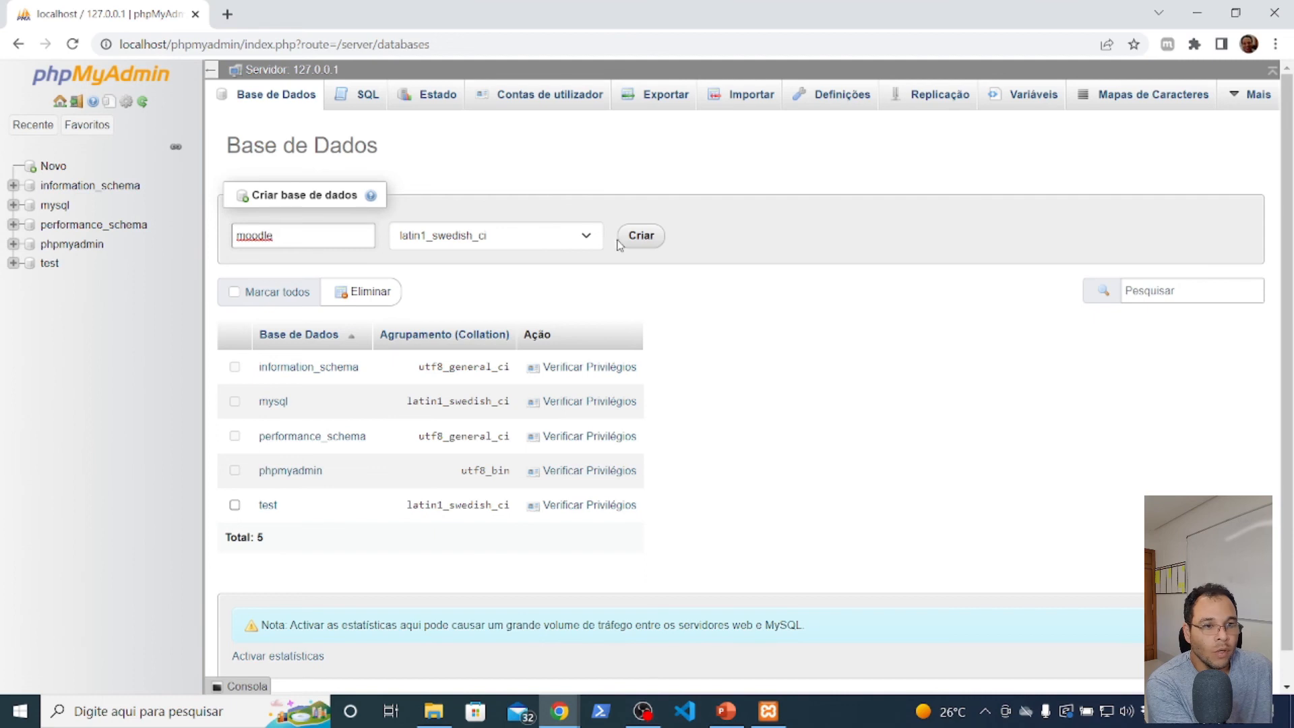
{"action": "left_click", "coordinate": [639, 237]}
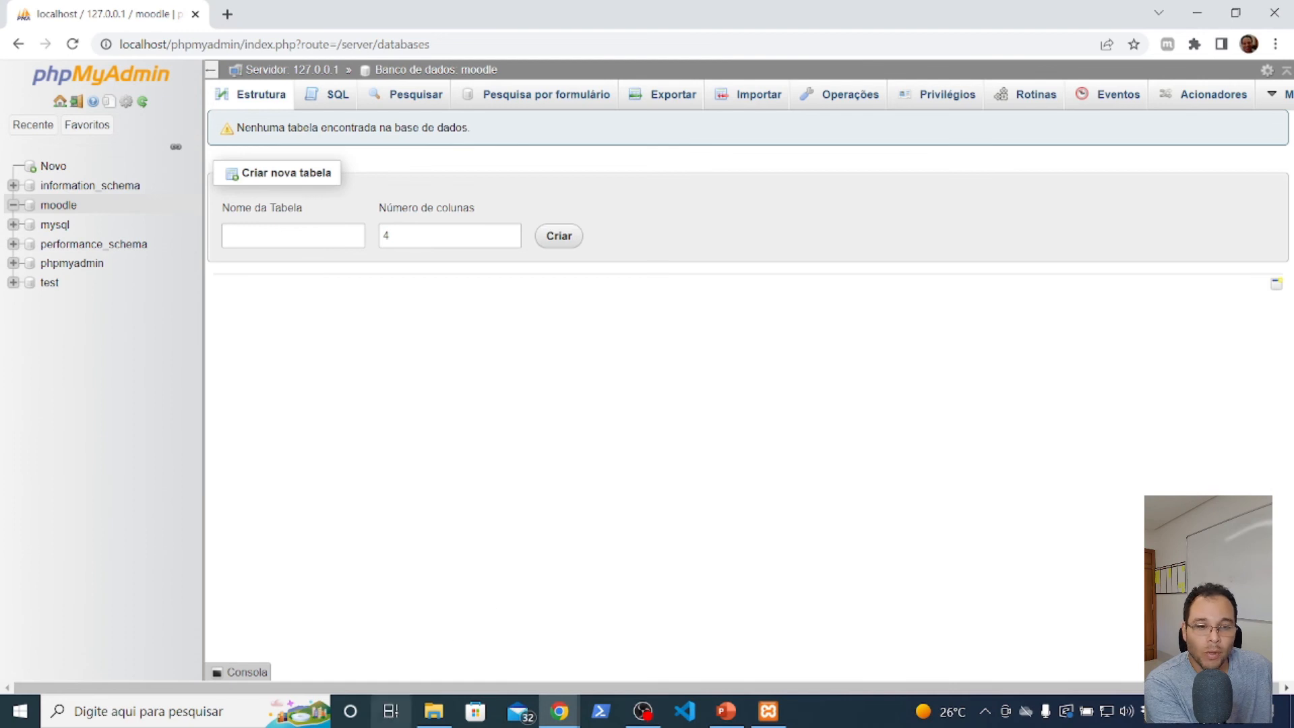
Open the moodle-latest-311 archive from Downloads, look inside its moodle folder and return to the archive's top level.
{"action": "mouse_move", "coordinate": [433, 711]}
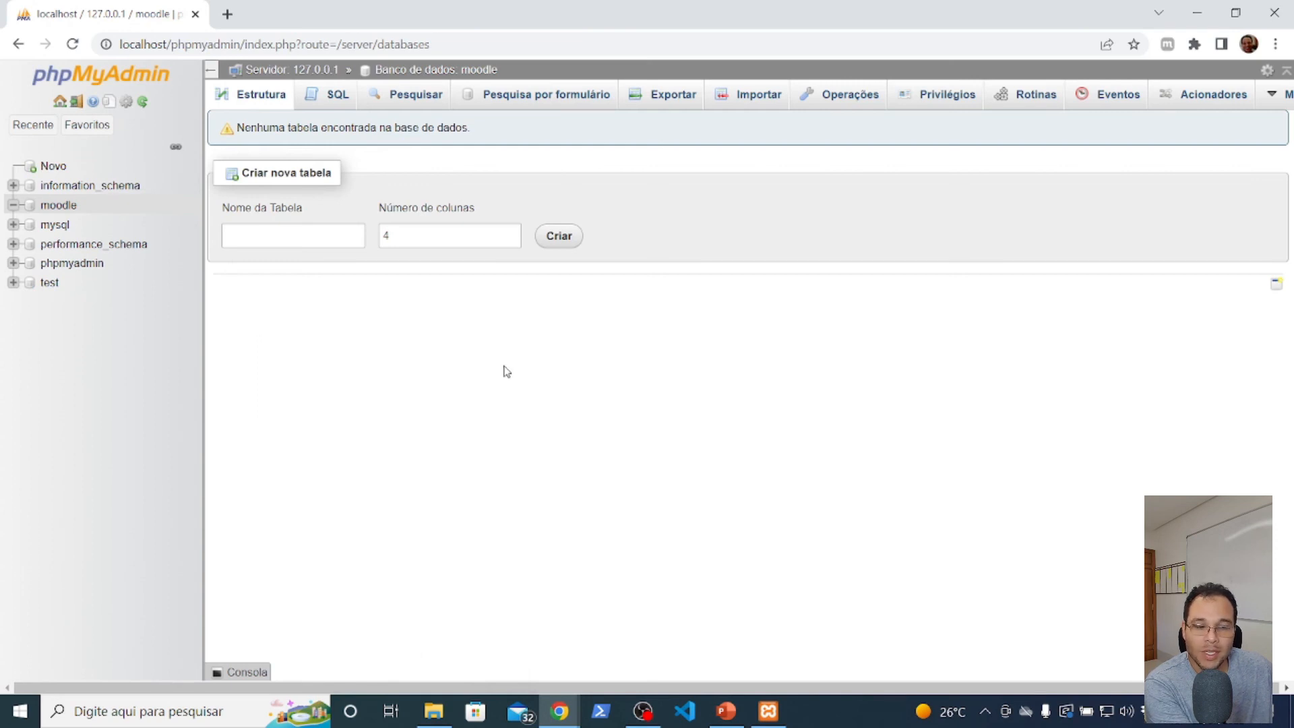
{"action": "left_click", "coordinate": [438, 713]}
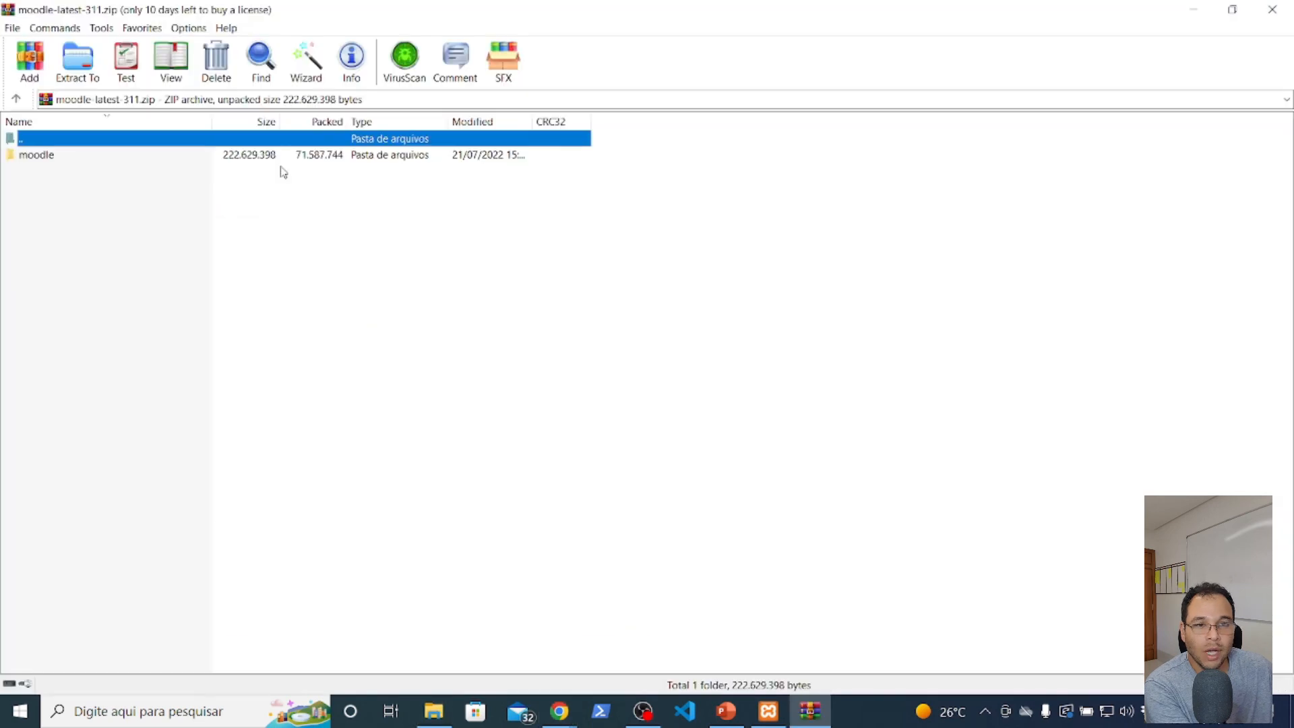
{"action": "left_click", "coordinate": [57, 155]}
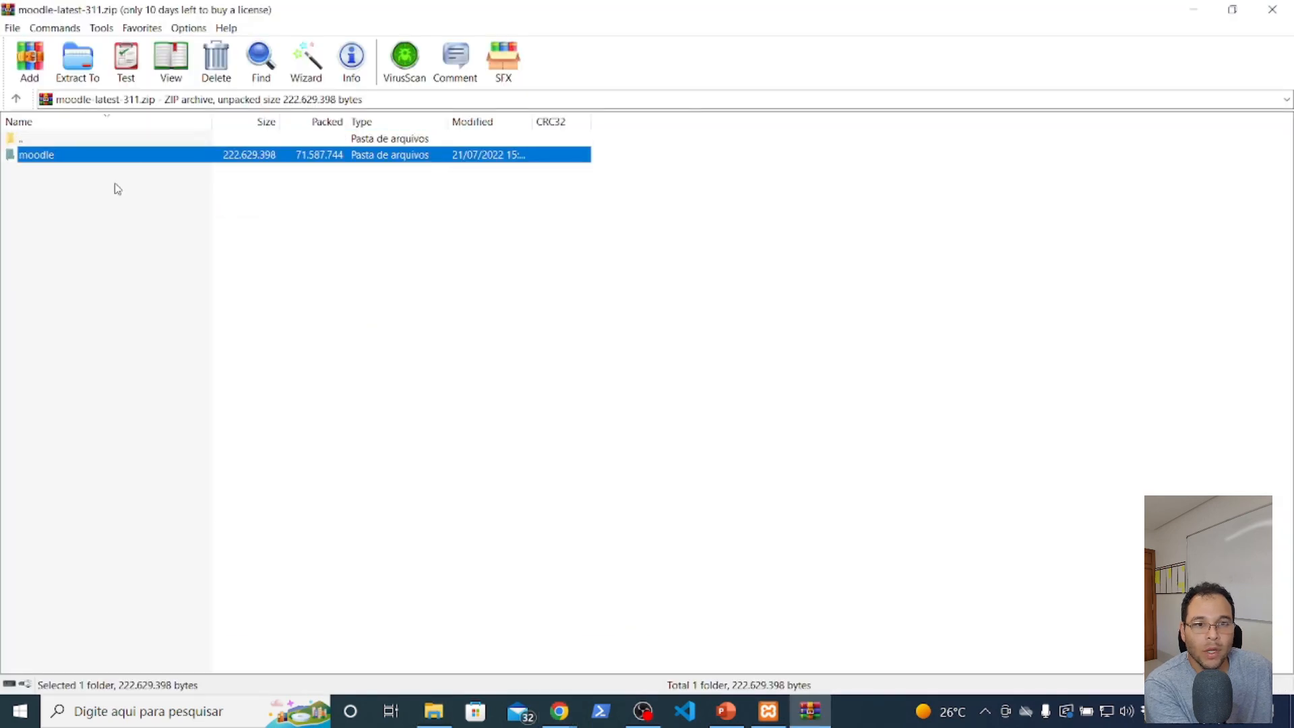
{"action": "double_click", "coordinate": [42, 155]}
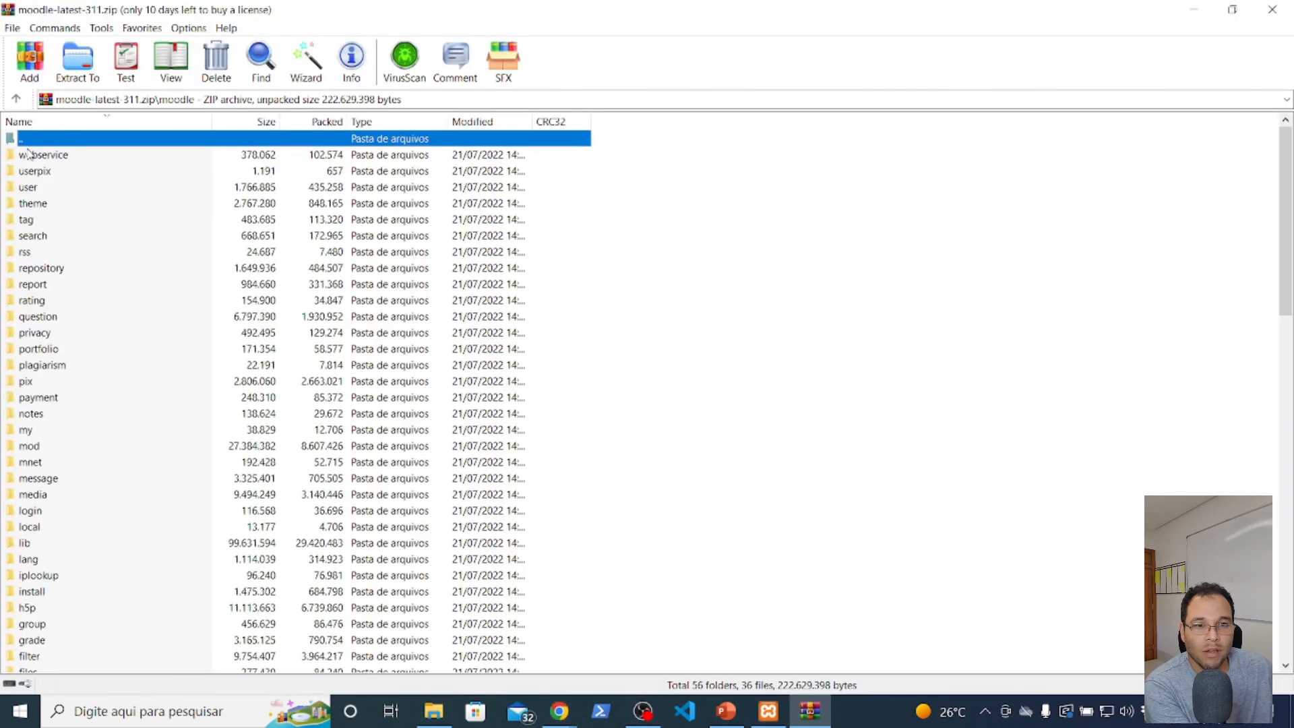
{"action": "double_click", "coordinate": [30, 139]}
Extract the moodle folder to D:\xampp\htdocs and close the archive.
{"action": "left_click", "coordinate": [74, 61]}
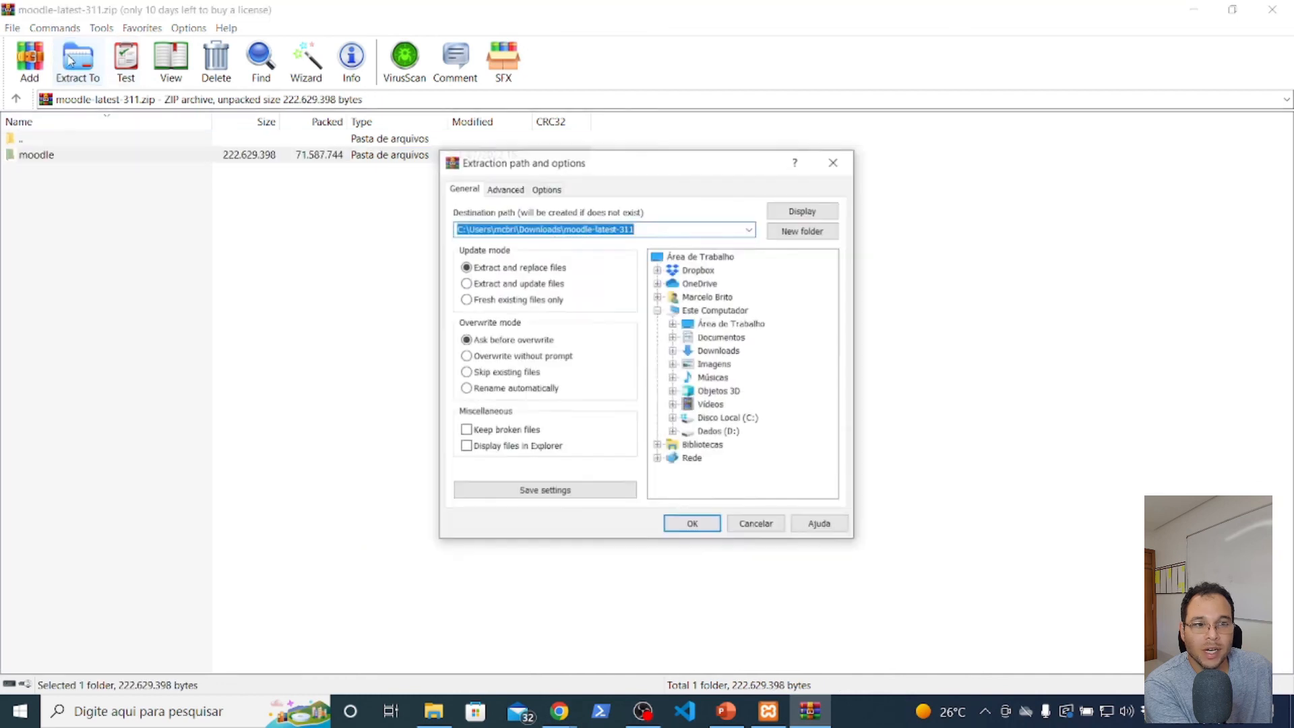
{"action": "left_click", "coordinate": [715, 432]}
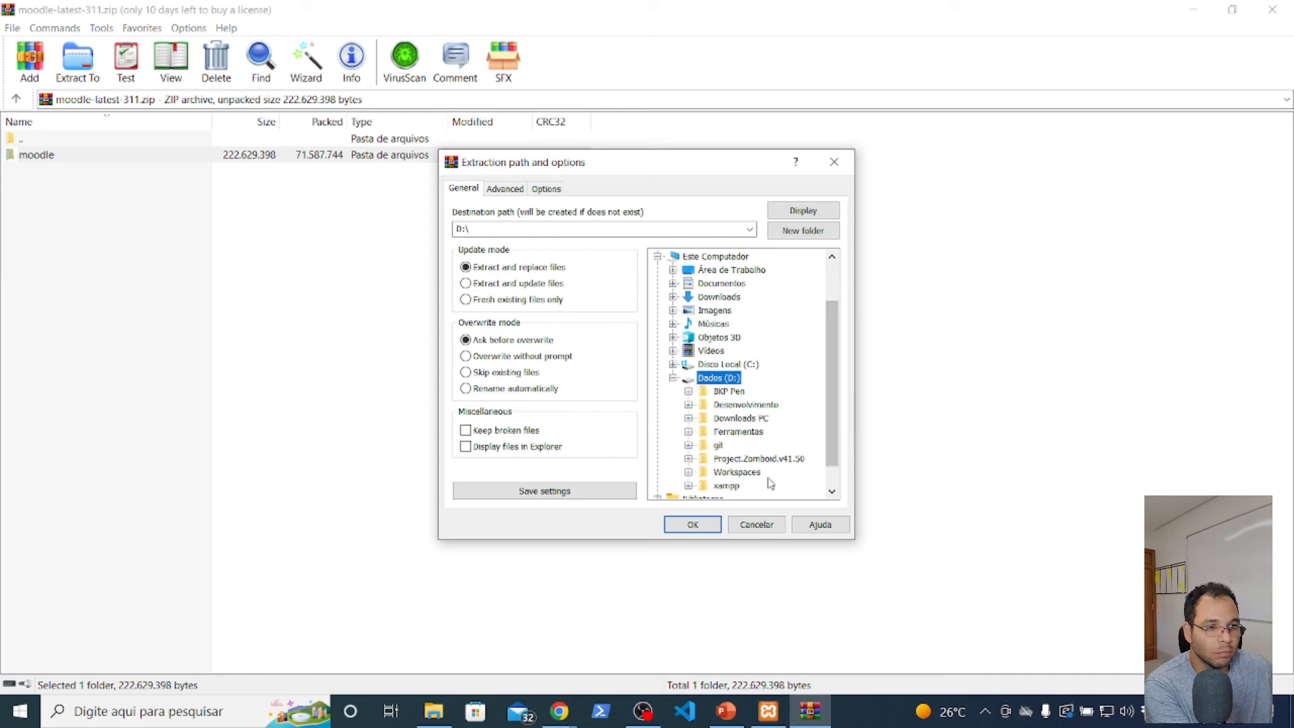
{"action": "left_click", "coordinate": [726, 486]}
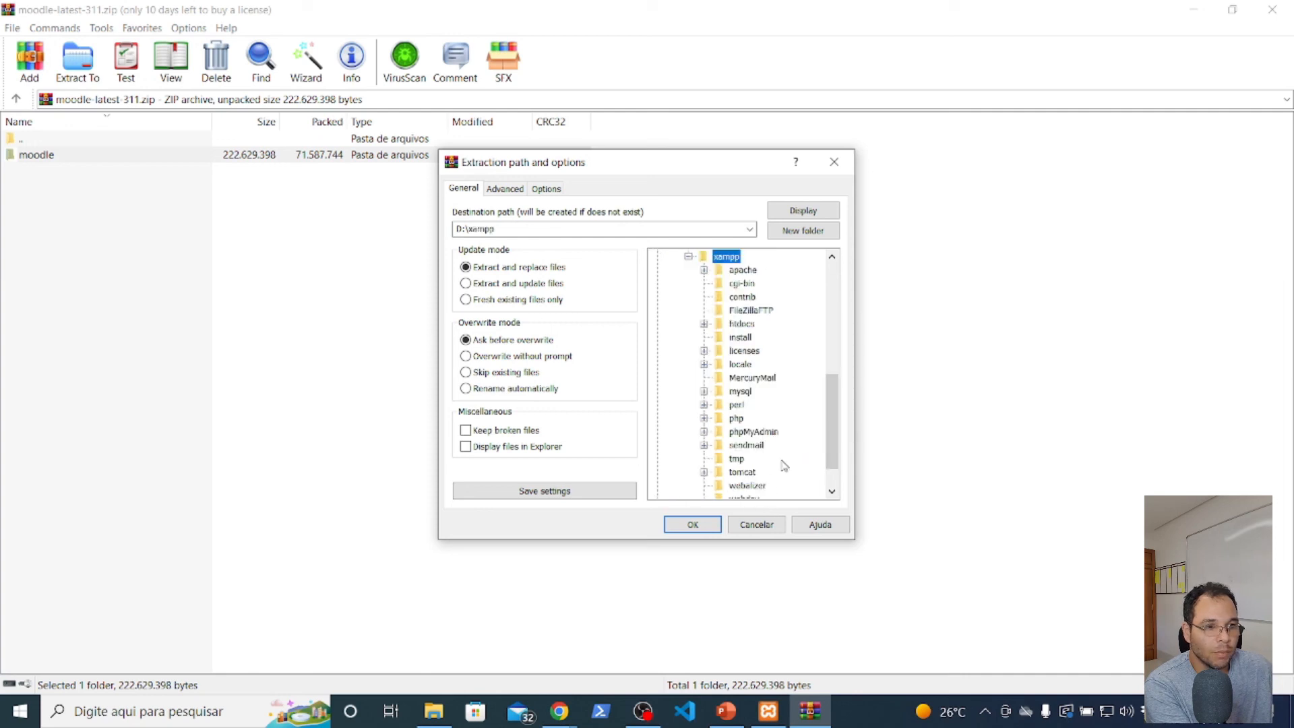
{"action": "left_click", "coordinate": [741, 324]}
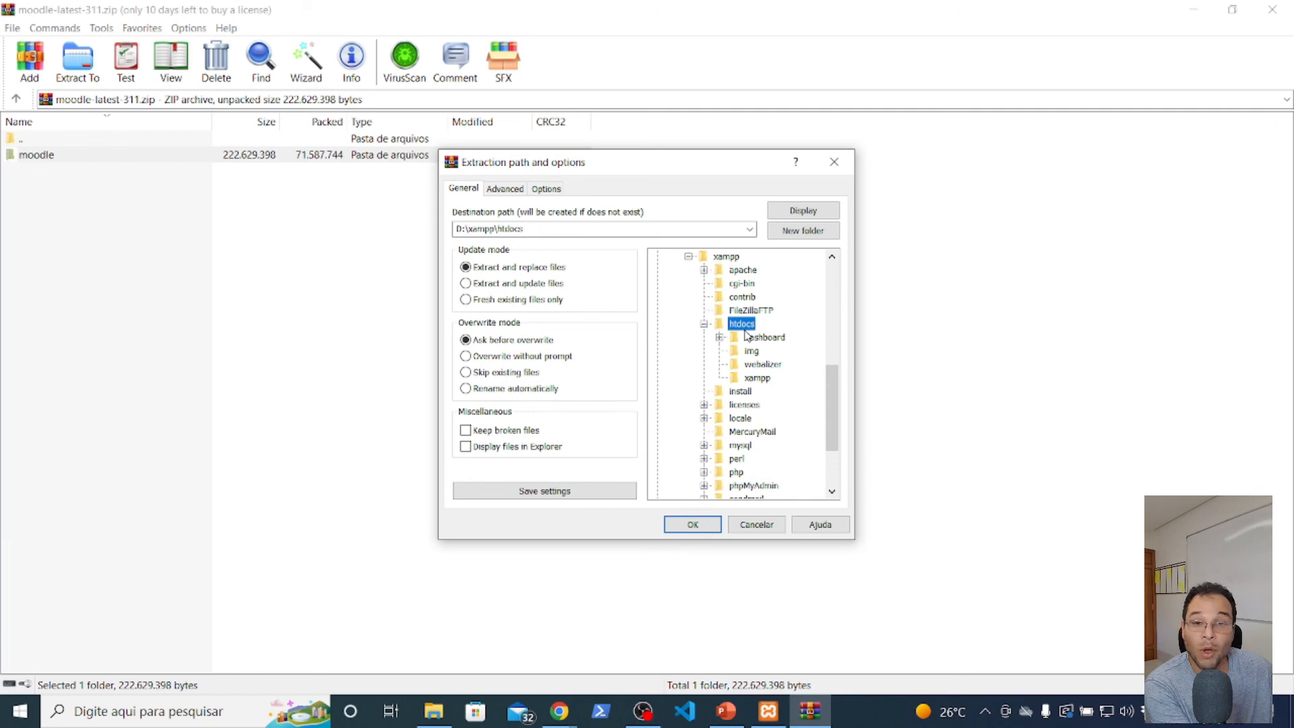
{"action": "left_click", "coordinate": [694, 525]}
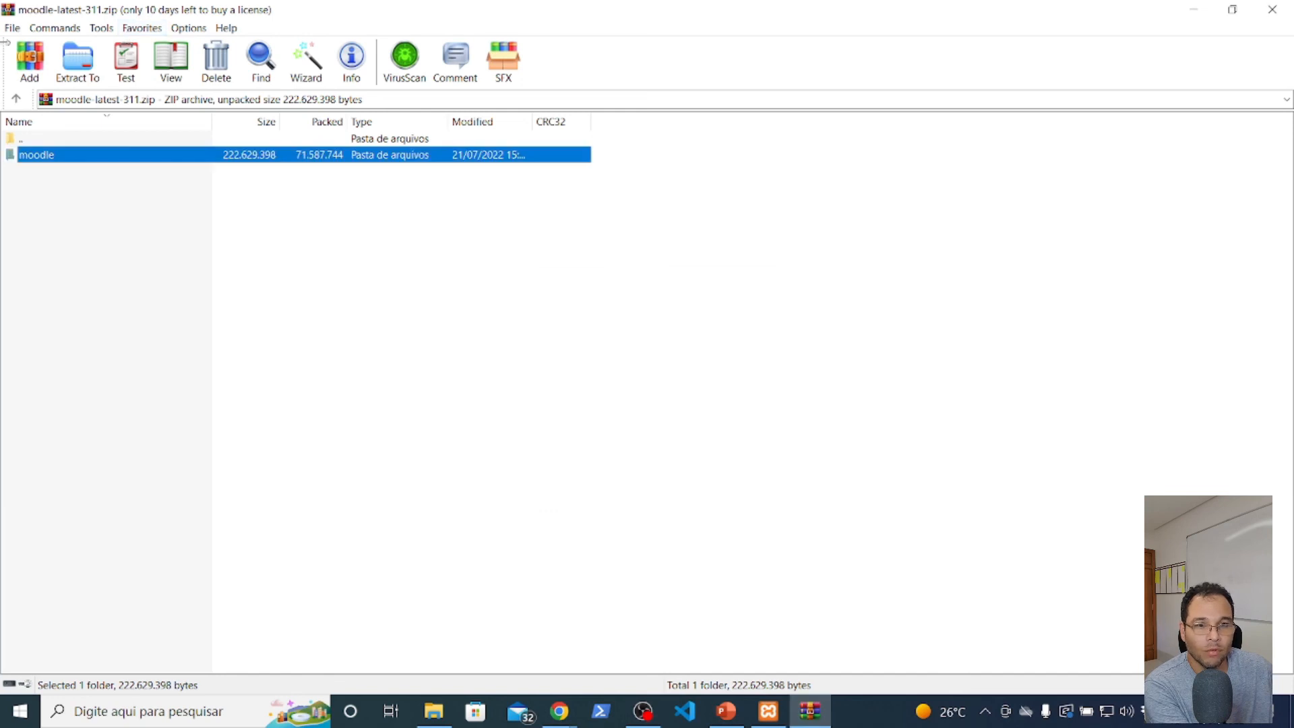
{"action": "left_click", "coordinate": [1273, 10]}
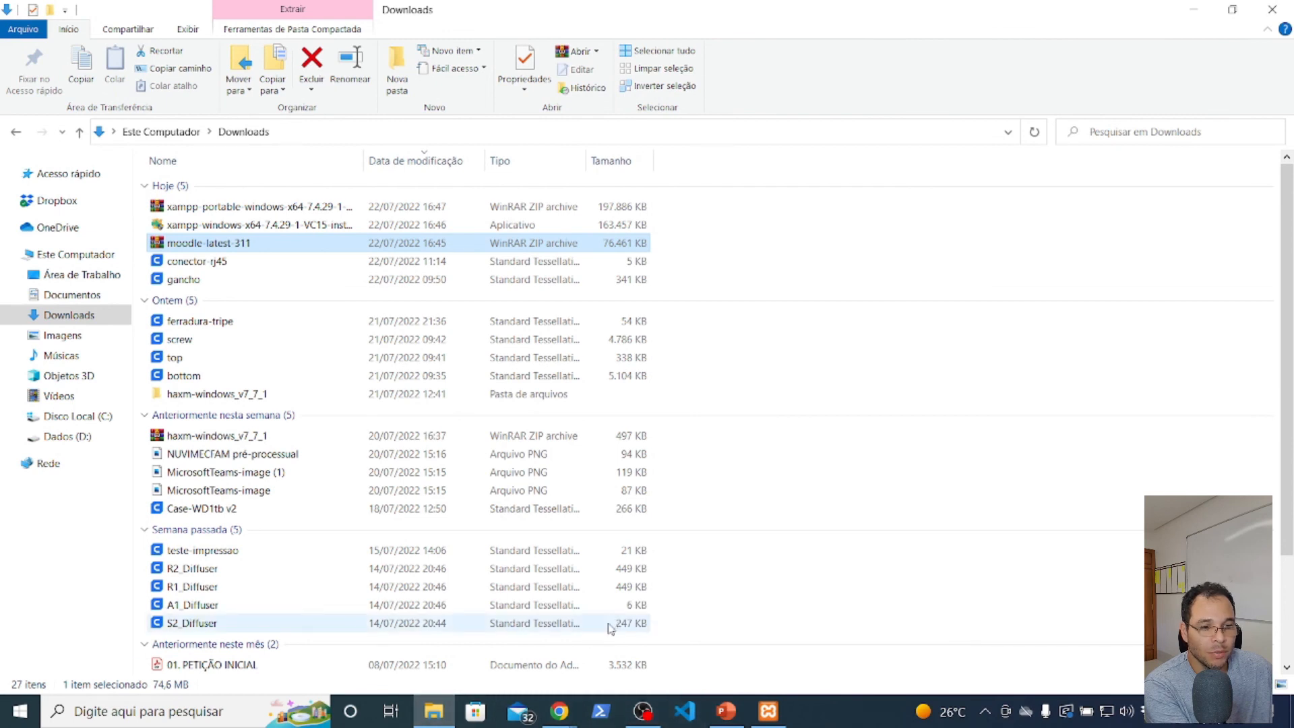
Switch to the browser showing phpMyAdmin and go to localhost/moodle/.
{"action": "mouse_move", "coordinate": [559, 711]}
{"action": "left_click", "coordinate": [742, 626]}
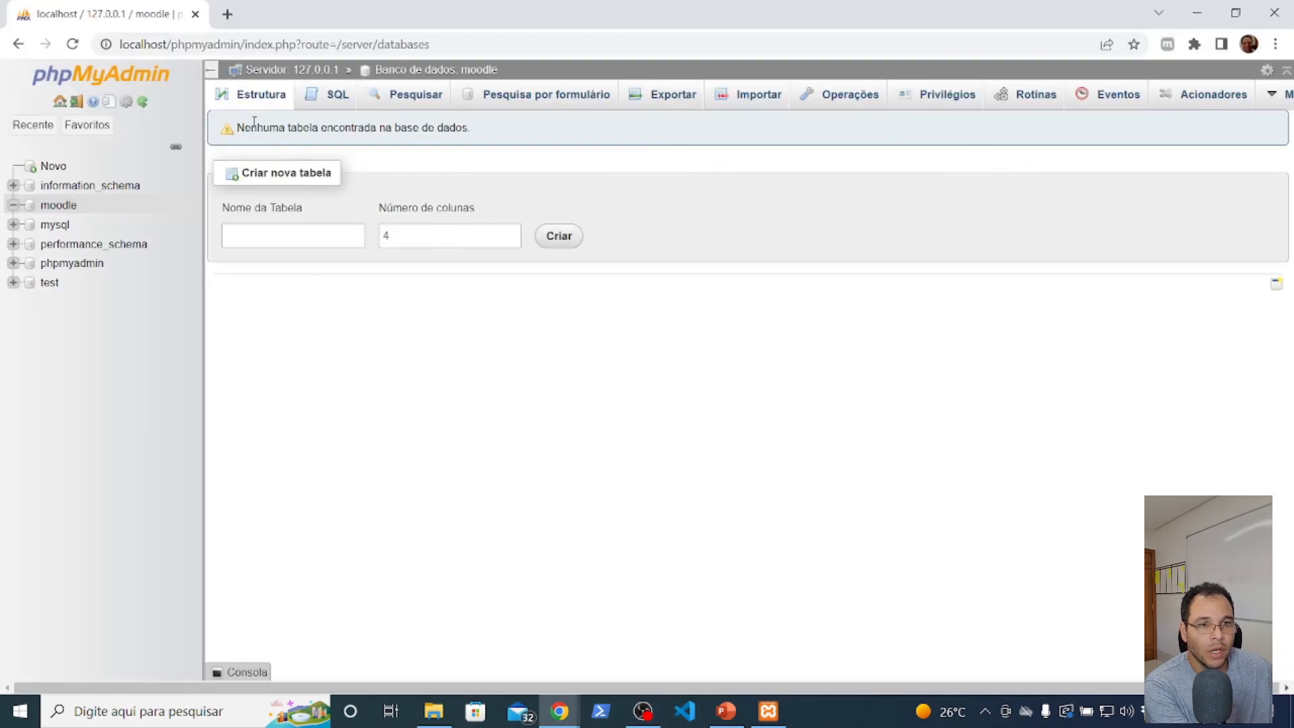
{"action": "left_click", "coordinate": [178, 45]}
{"action": "left_click_drag", "start_coordinate": [171, 44], "coordinate": [602, 61]}
{"action": "type", "text": "moodl"}
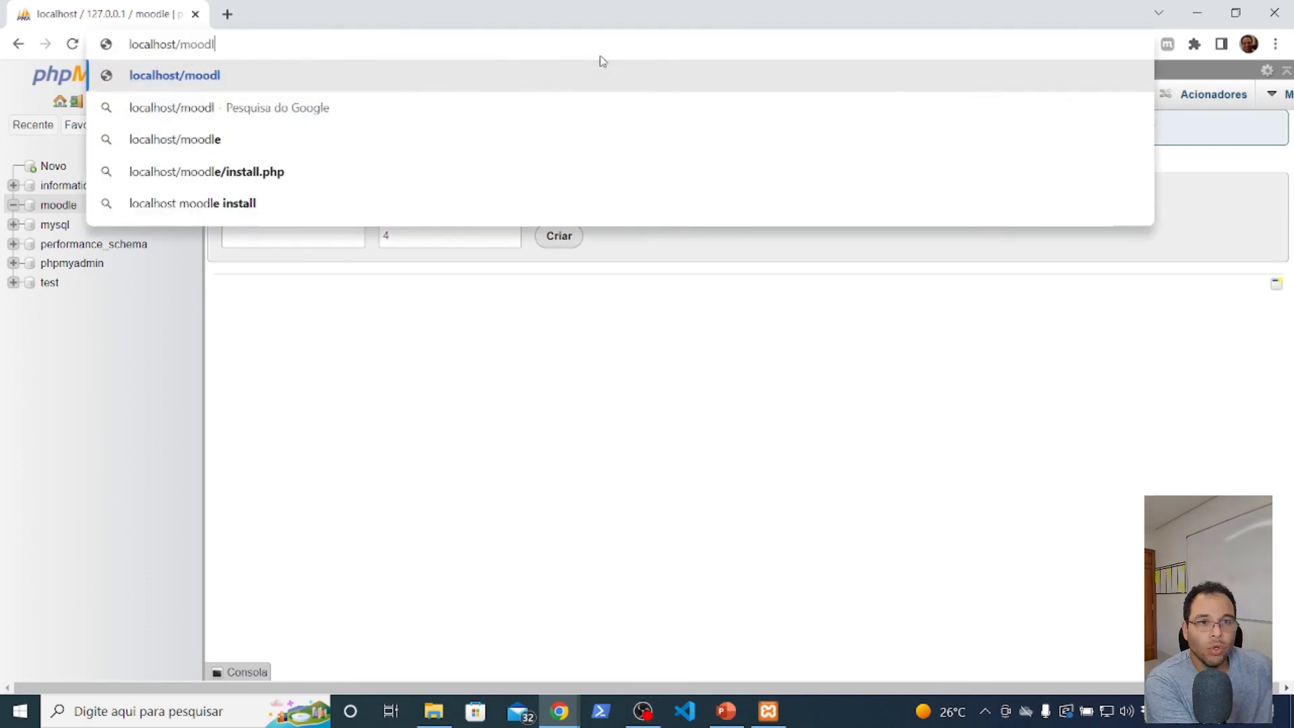
{"action": "type", "text": "e/"}
{"action": "key", "text": "Return"}
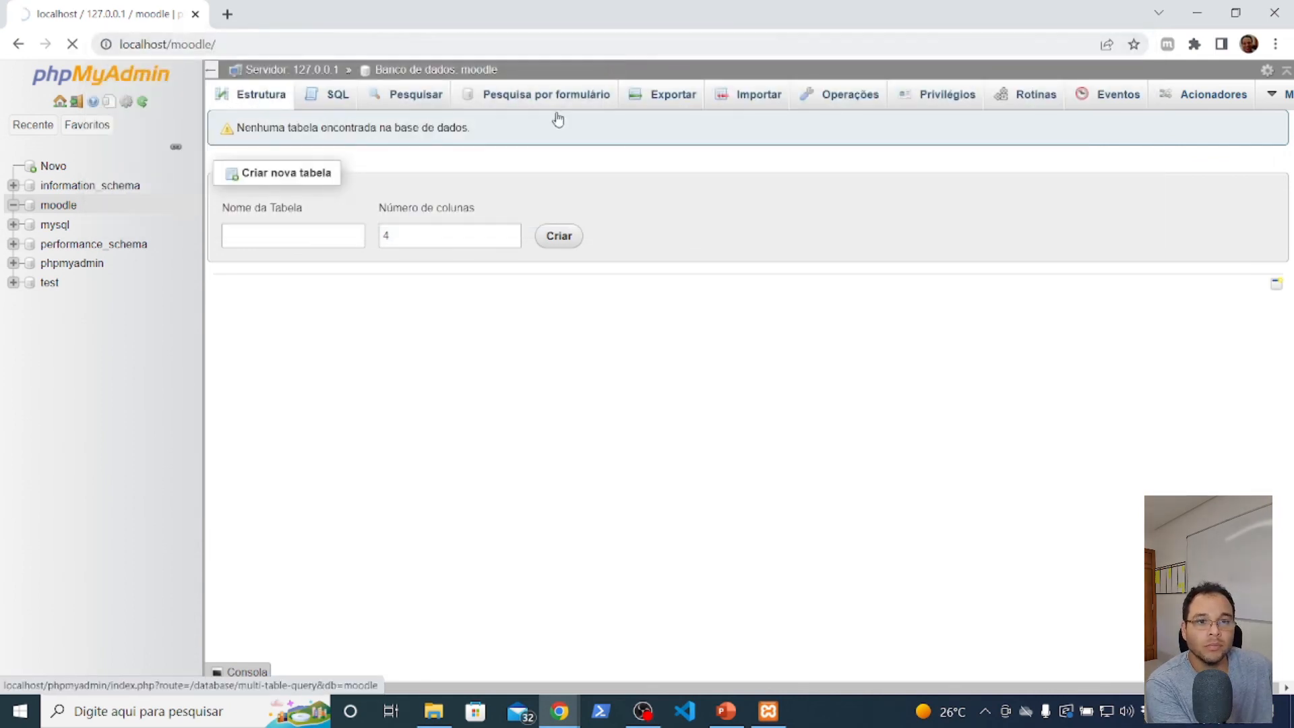